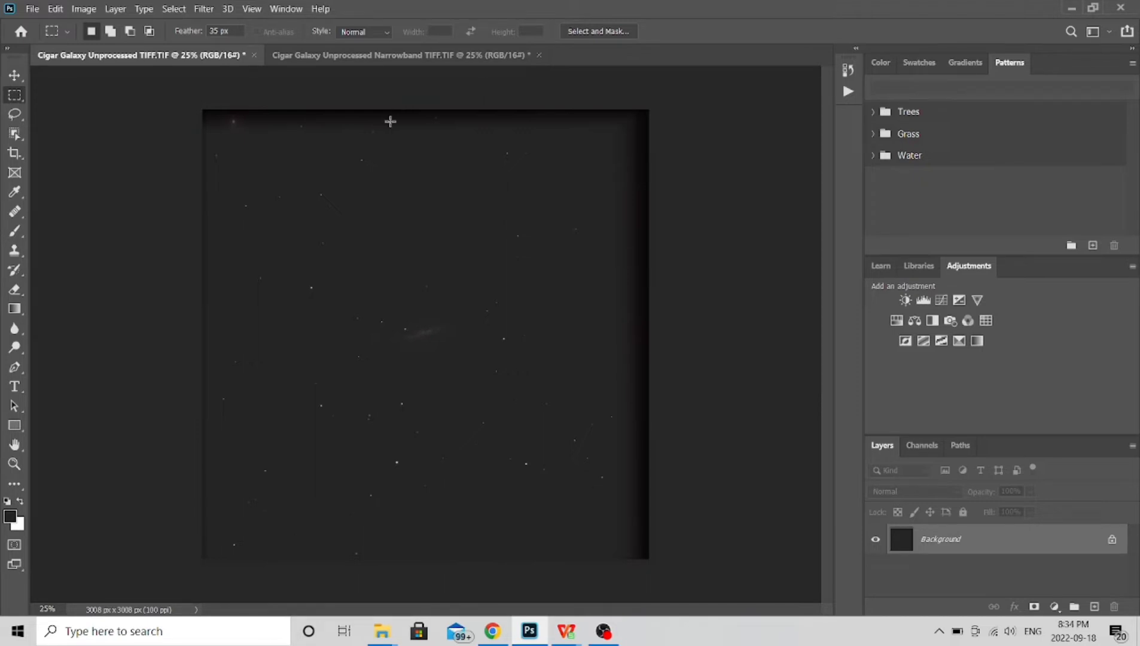
Step: Switch to the unprocessed narrowband Cigar Galaxy TIFF document
{"action": "left_click", "coordinate": [369, 63]}
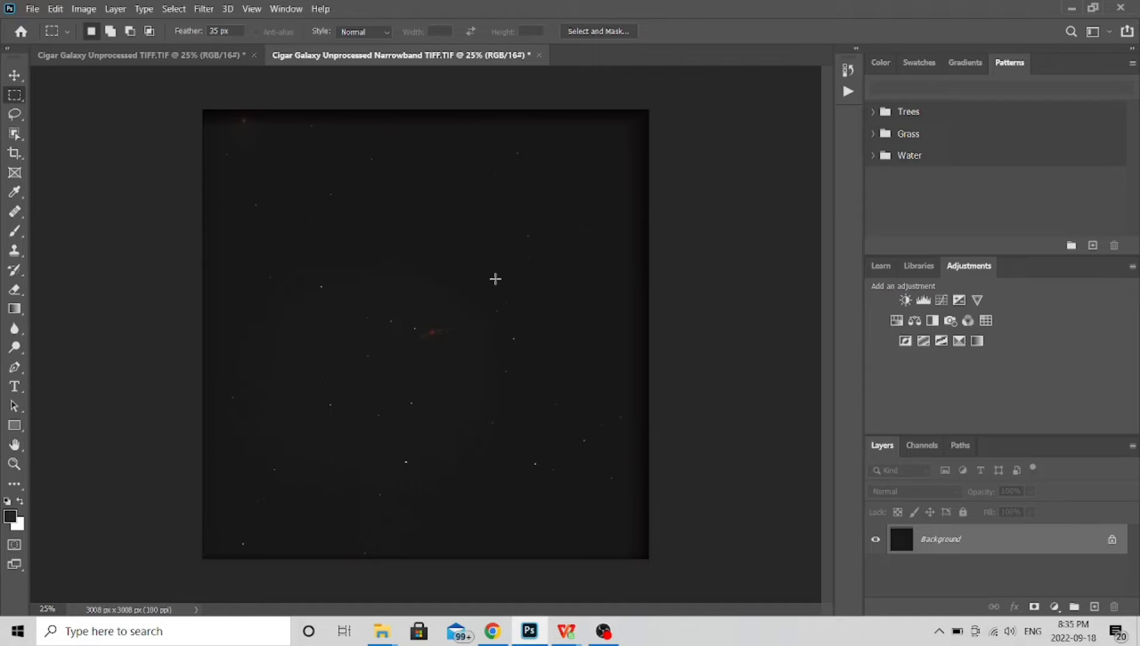
{"action": "left_click", "coordinate": [143, 58]}
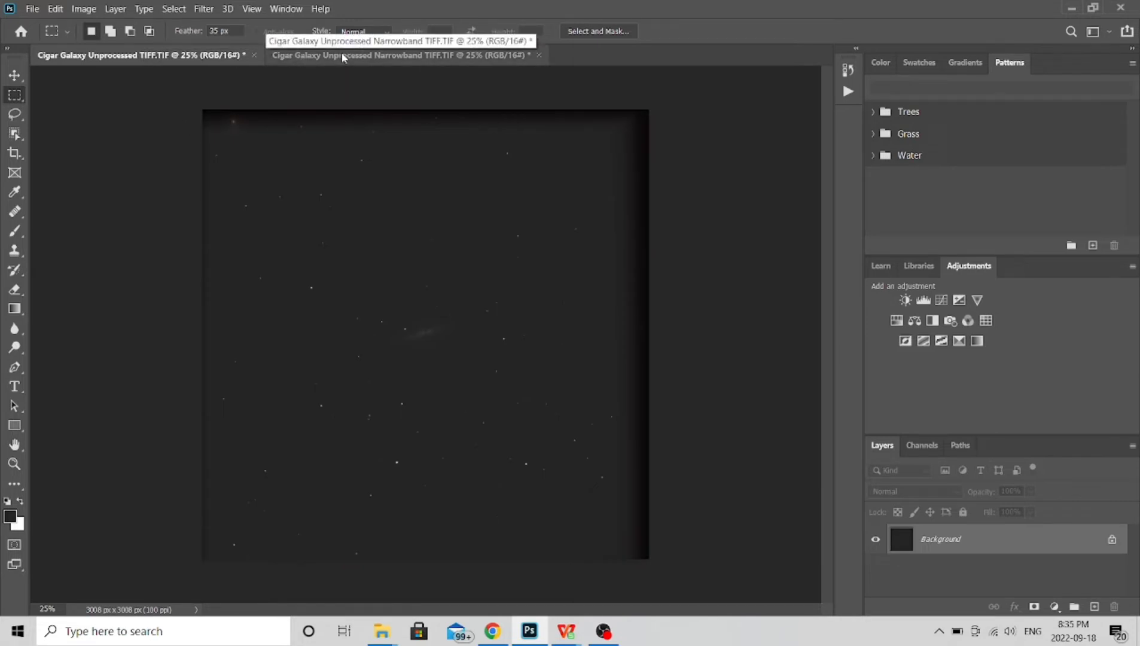
{"action": "left_click", "coordinate": [342, 56]}
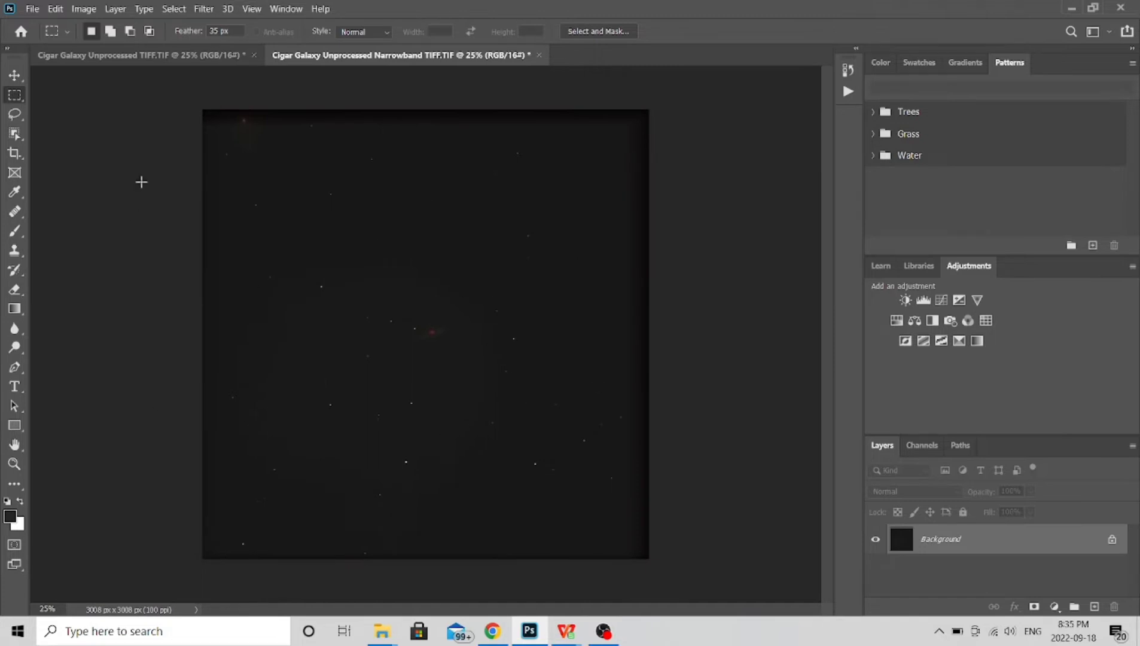
{"action": "left_click", "coordinate": [79, 10]}
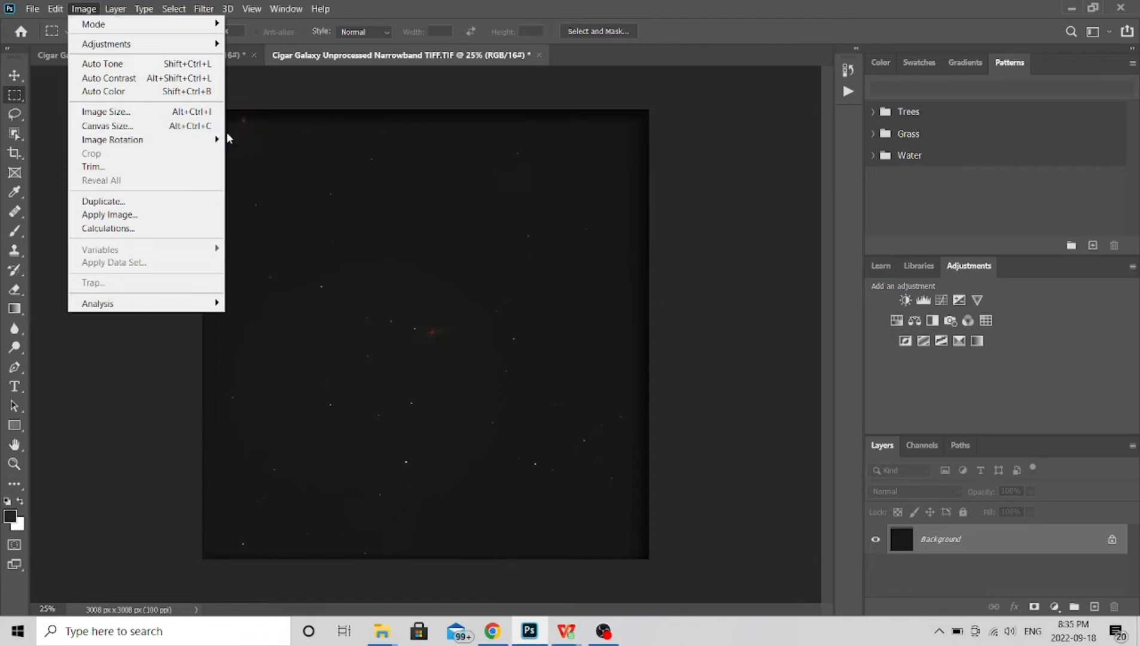
{"action": "mouse_move", "coordinate": [209, 143]}
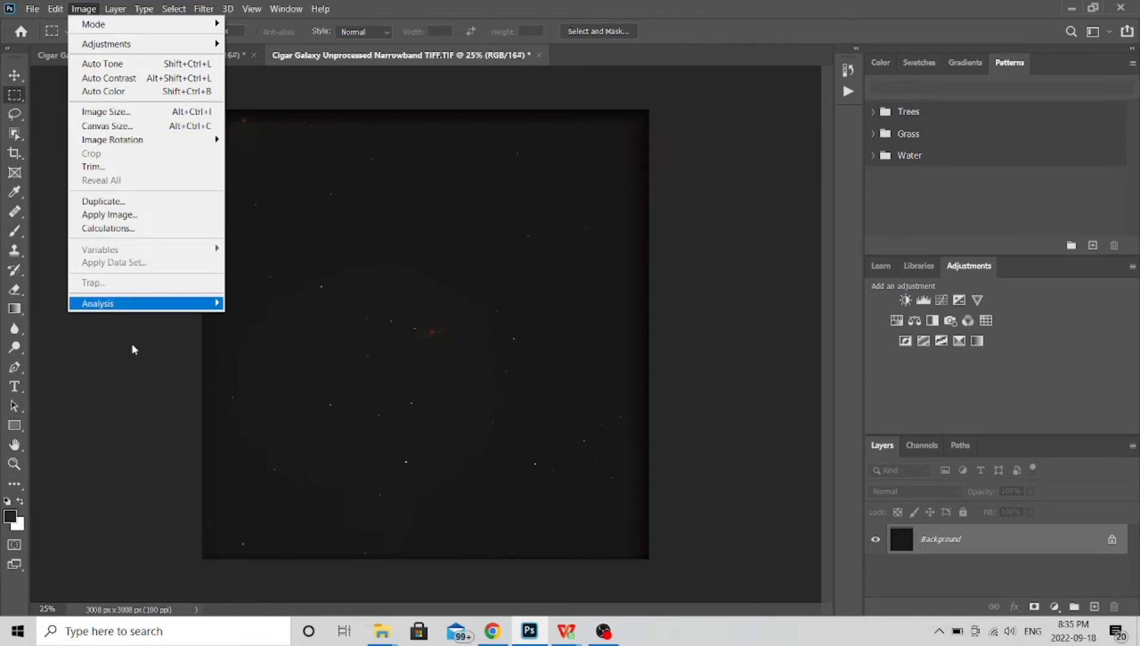
{"action": "left_click", "coordinate": [33, 363]}
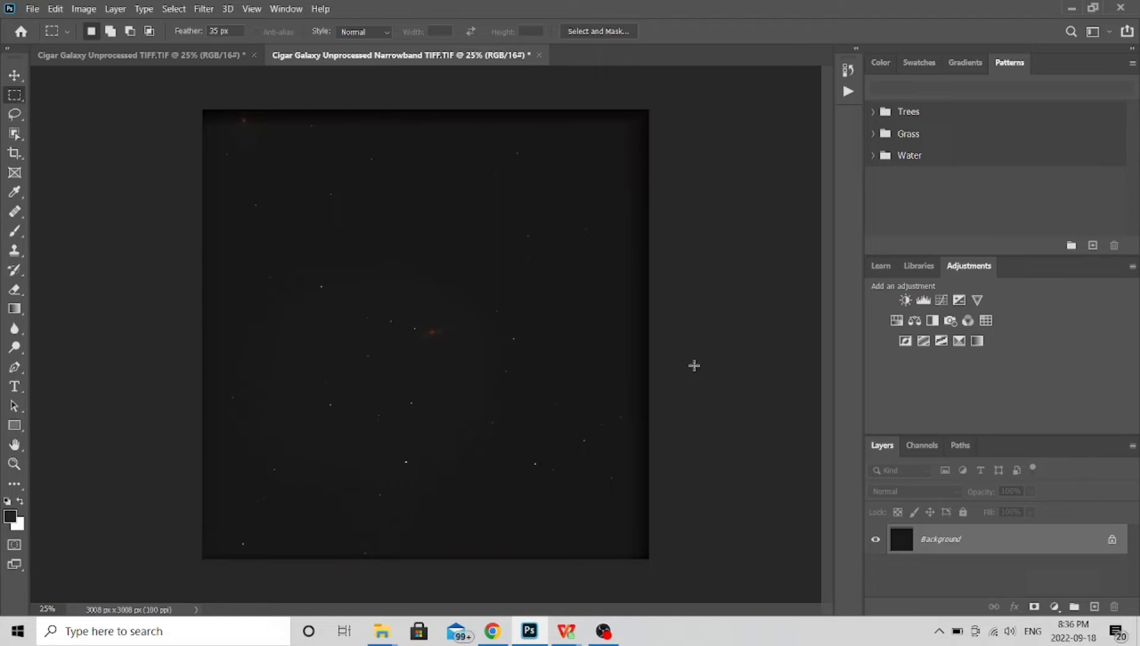
Step: Select and copy the whole broadband Cigar Galaxy image, then return to the narrowband document
{"action": "left_click", "coordinate": [132, 58]}
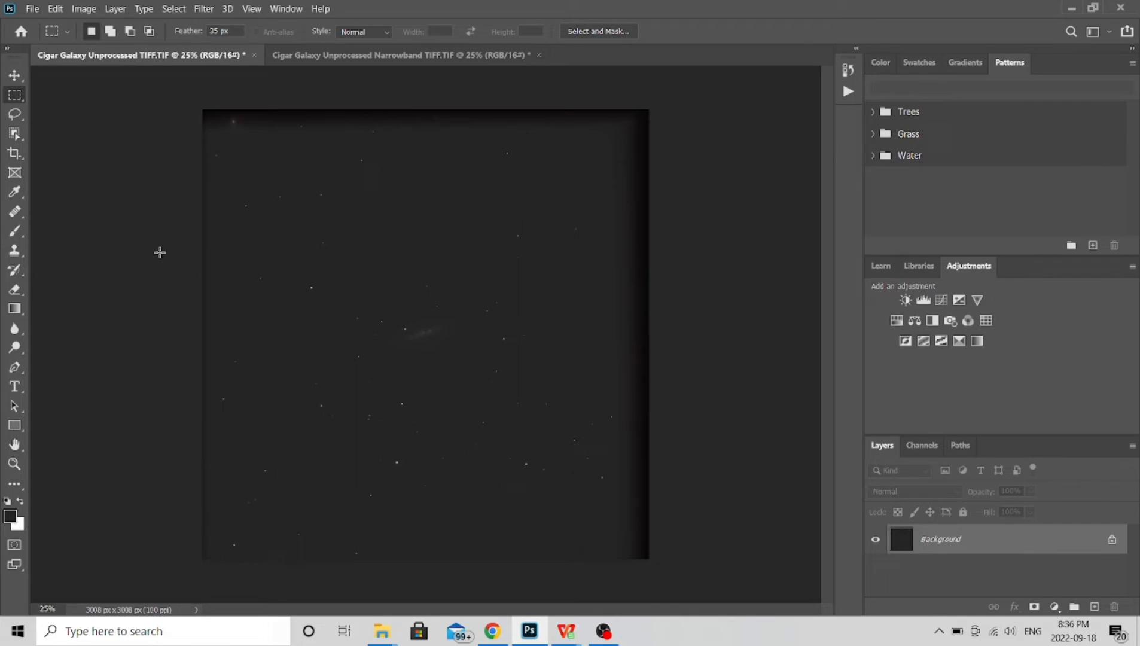
{"action": "key", "text": "ctrl+a"}
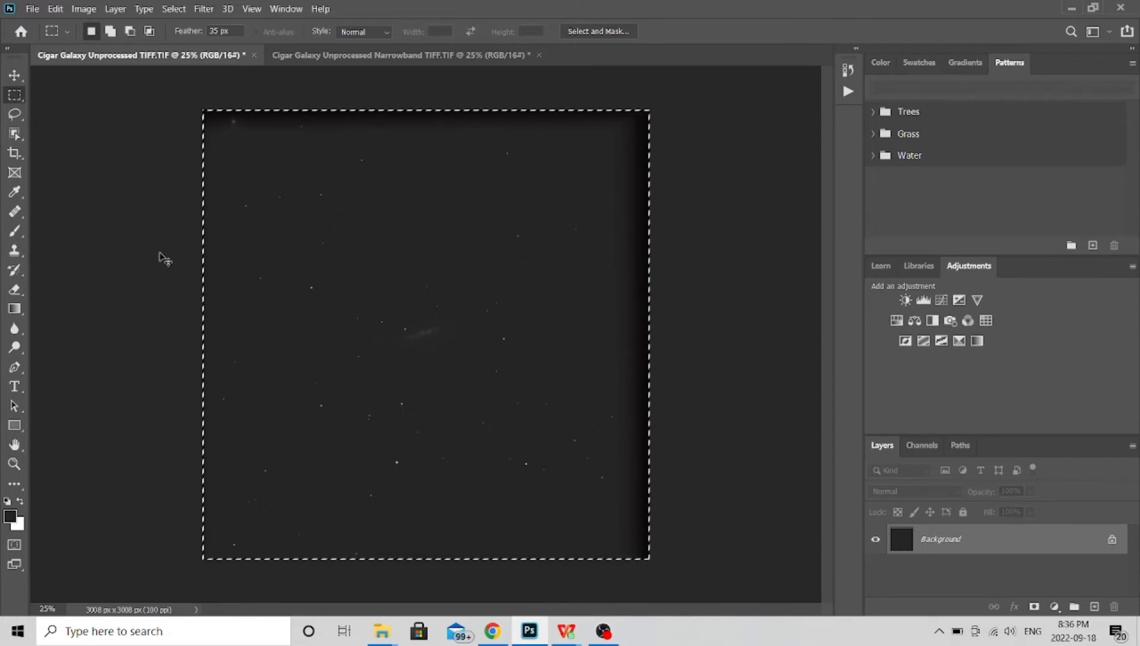
{"action": "key", "text": "ctrl+c"}
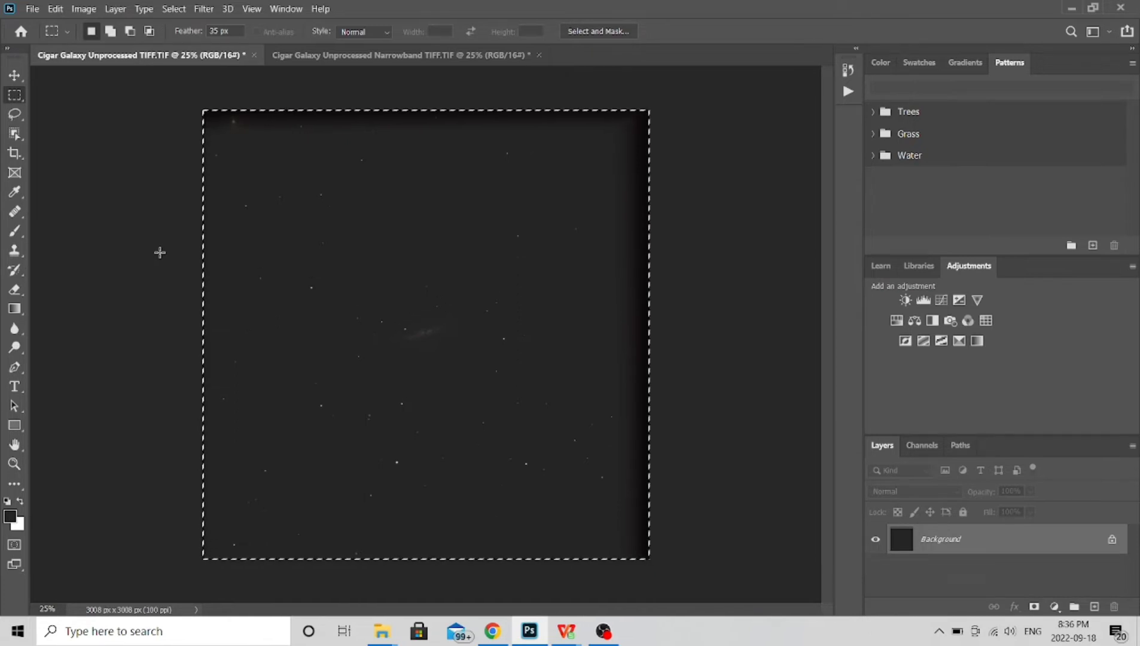
{"action": "left_click", "coordinate": [349, 55]}
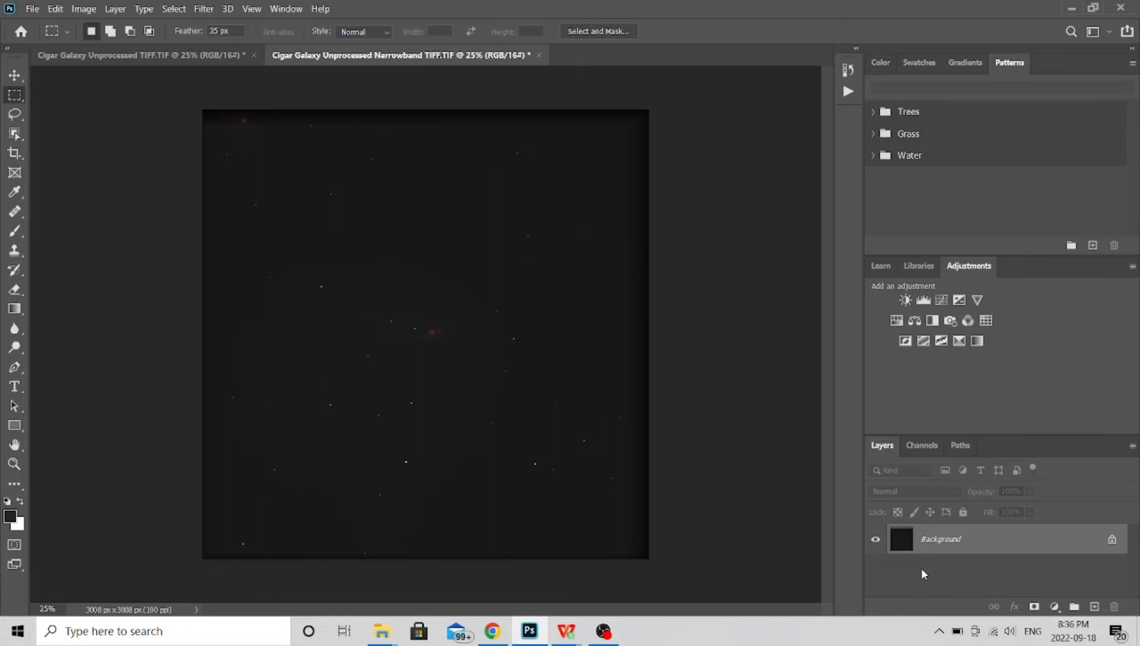
Step: Paste the broadband image as Layer 1 at 40% opacity
{"action": "key", "text": "ctrl+v"}
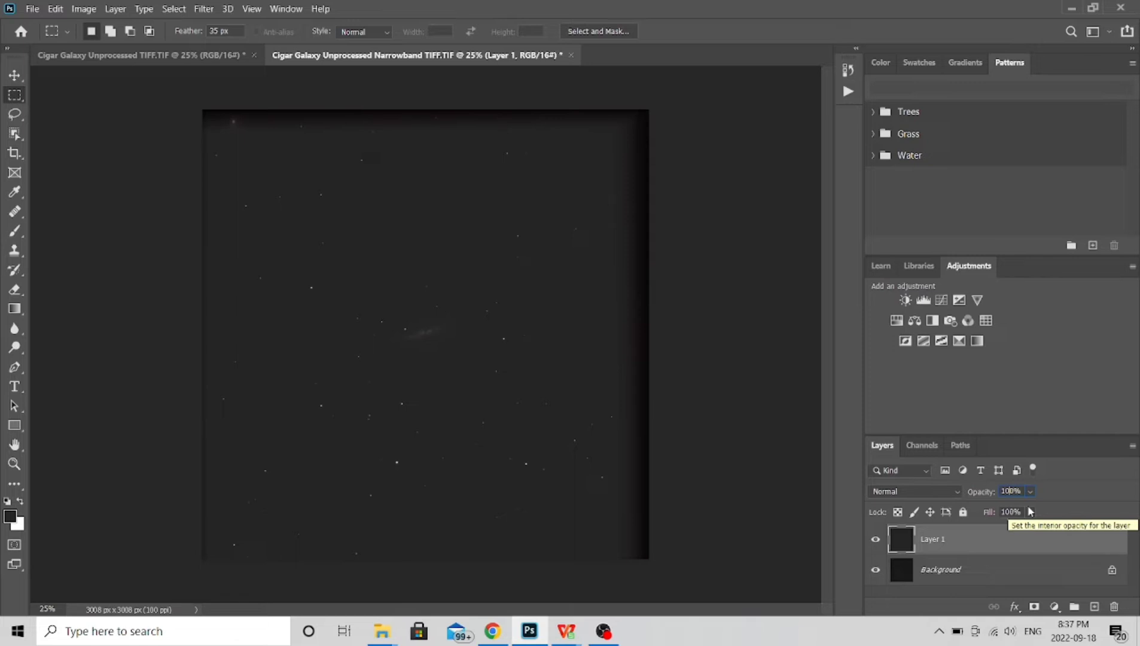
{"action": "type", "text": "40"}
{"action": "key", "text": "Return"}
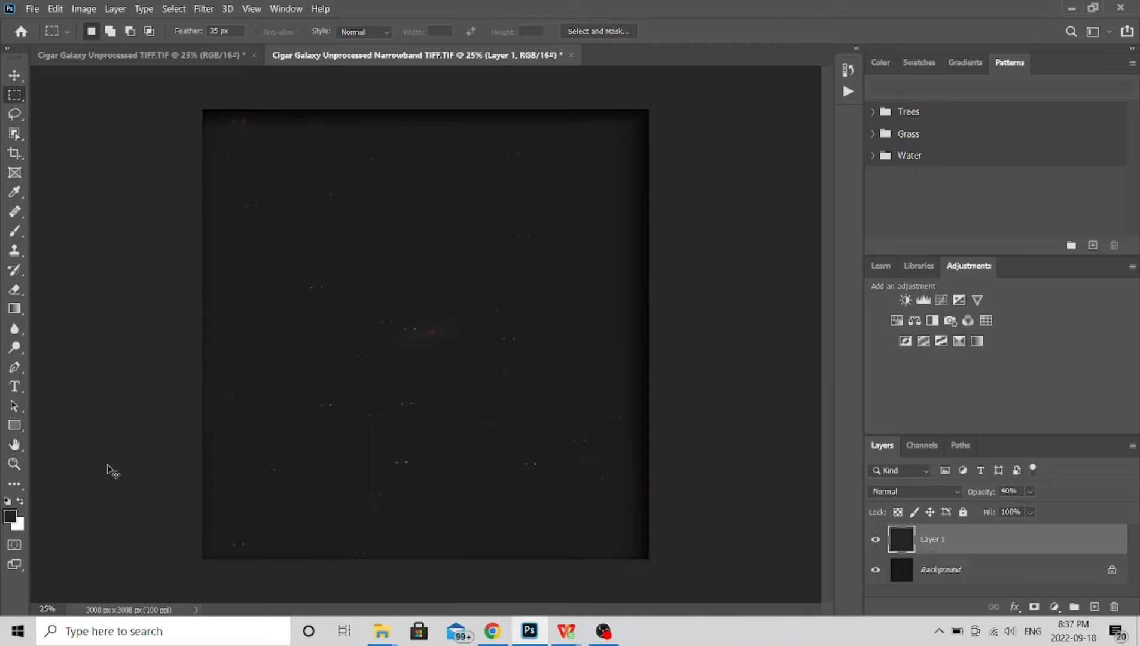
Step: Select all, run and end a free transform on Layer 1, and zoom to 45%
{"action": "key", "text": "ctrl+a"}
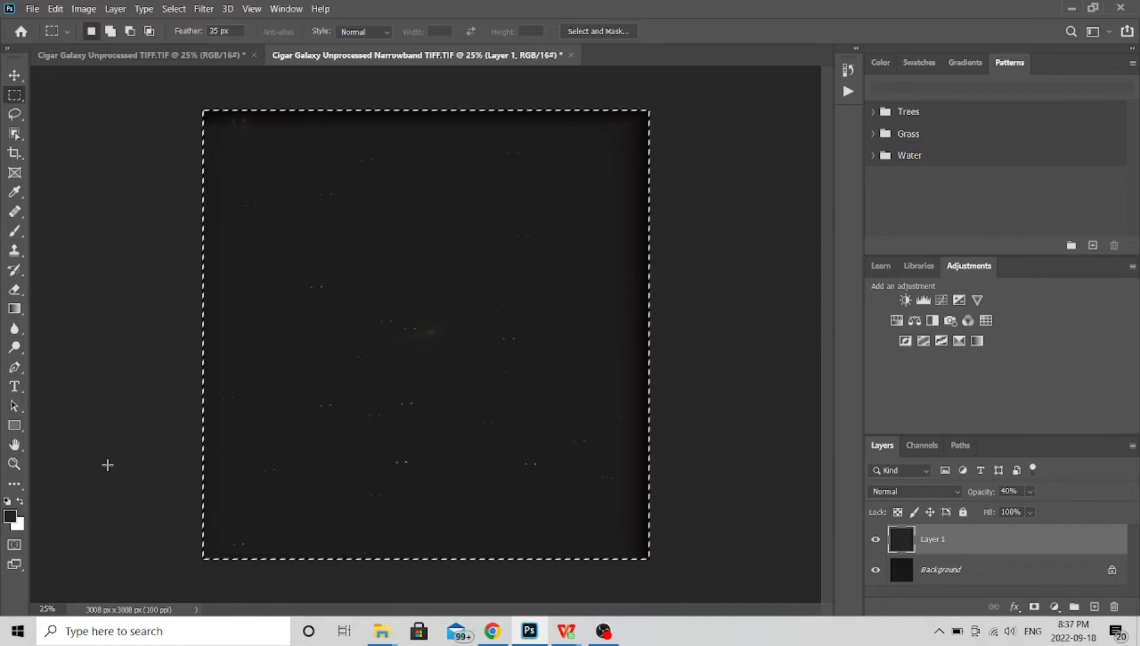
{"action": "key", "text": "ctrl+t"}
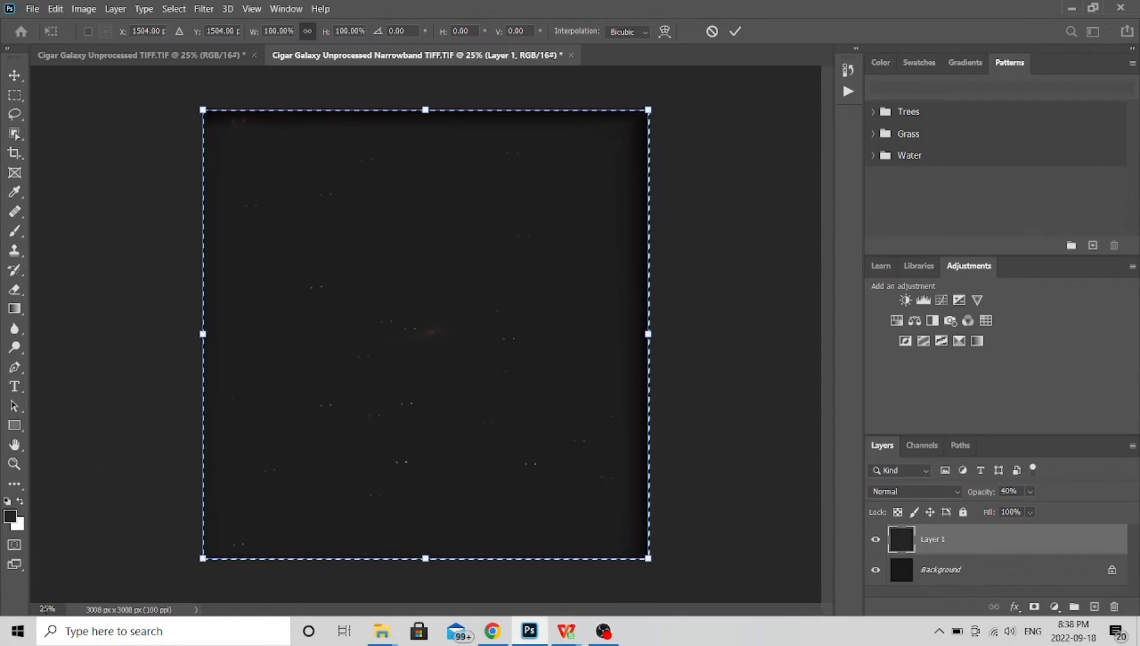
{"action": "key", "text": "Return"}
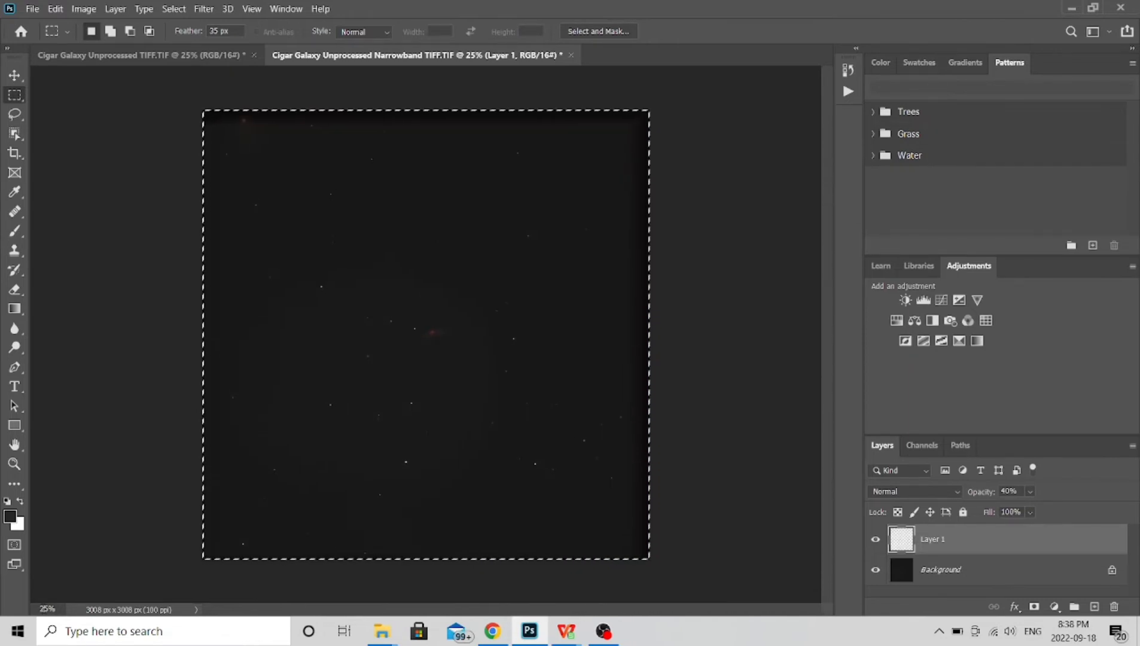
{"action": "key", "text": "BackSpace"}
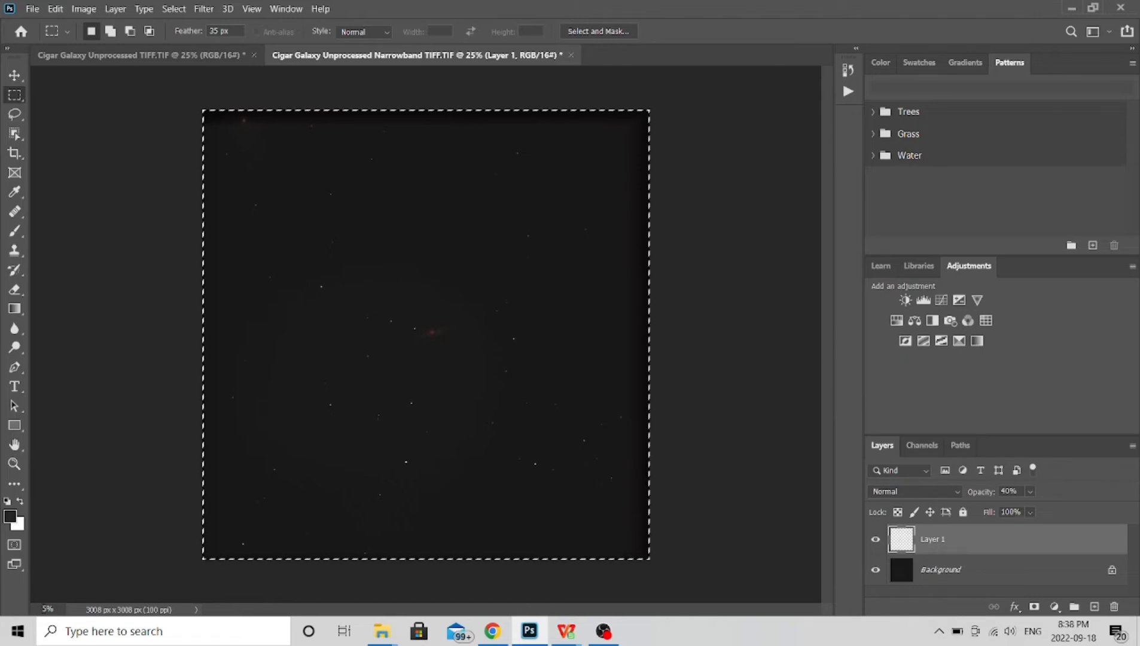
{"action": "type", "text": "4"}
{"action": "key", "text": "Return"}
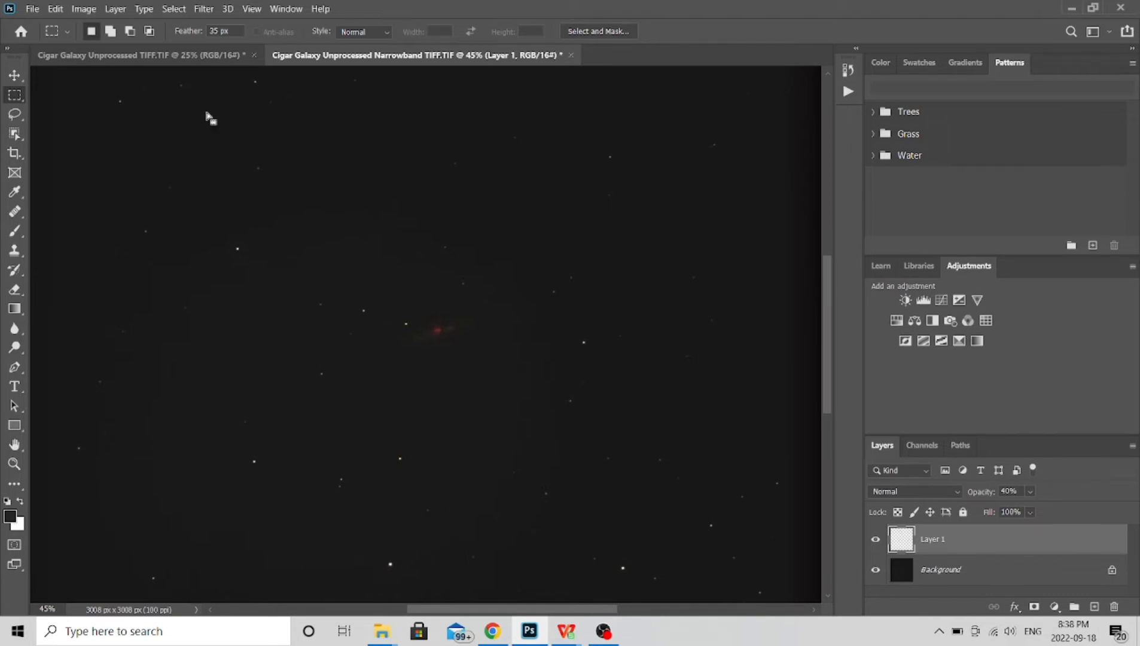
Step: Close the Edit menu, select all, and dismiss the empty-selection transform error
{"action": "left_click", "coordinate": [53, 8]}
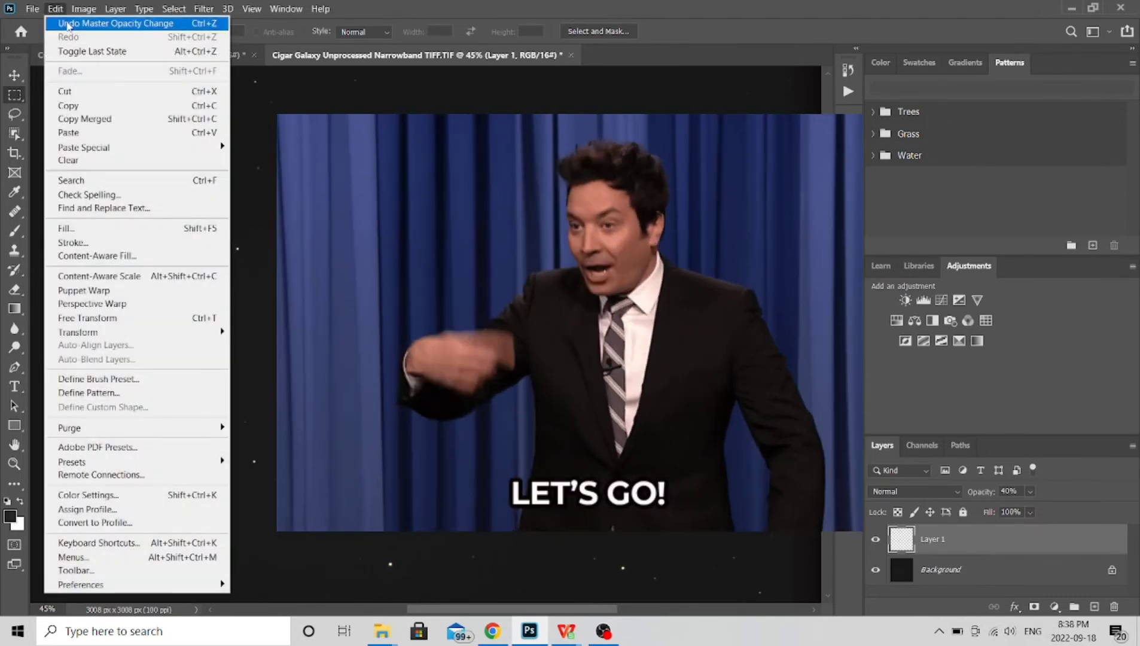
{"action": "left_click", "coordinate": [67, 25]}
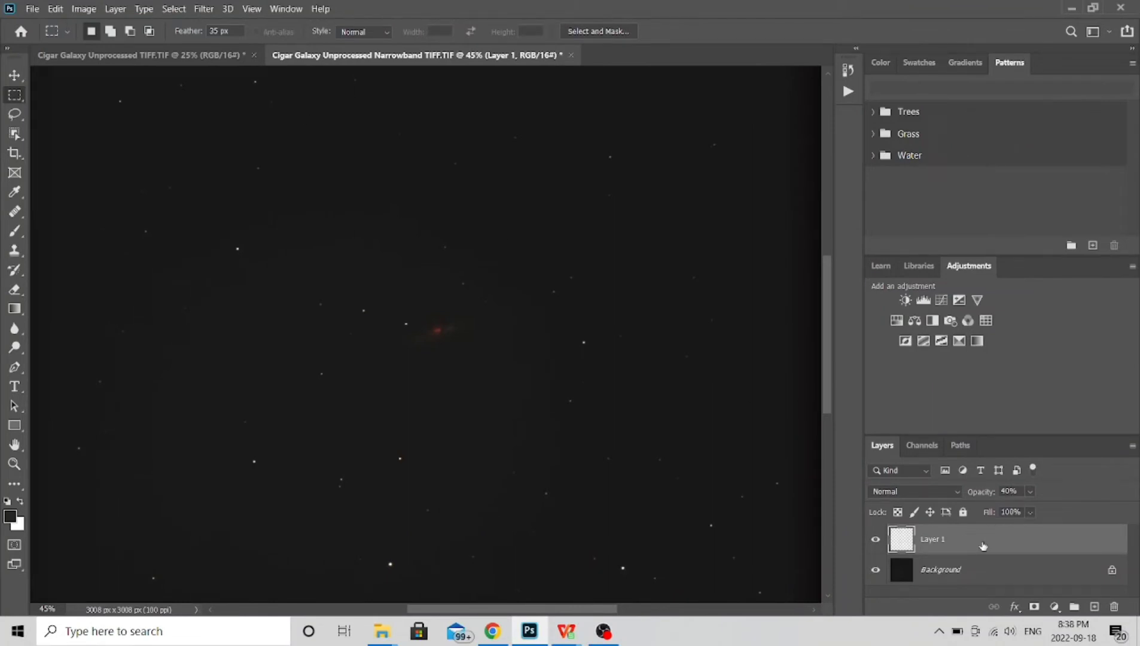
{"action": "key", "text": "Return"}
{"action": "key", "text": "Return"}
{"action": "key", "text": "Return"}
{"action": "key", "text": "ctrl+a"}
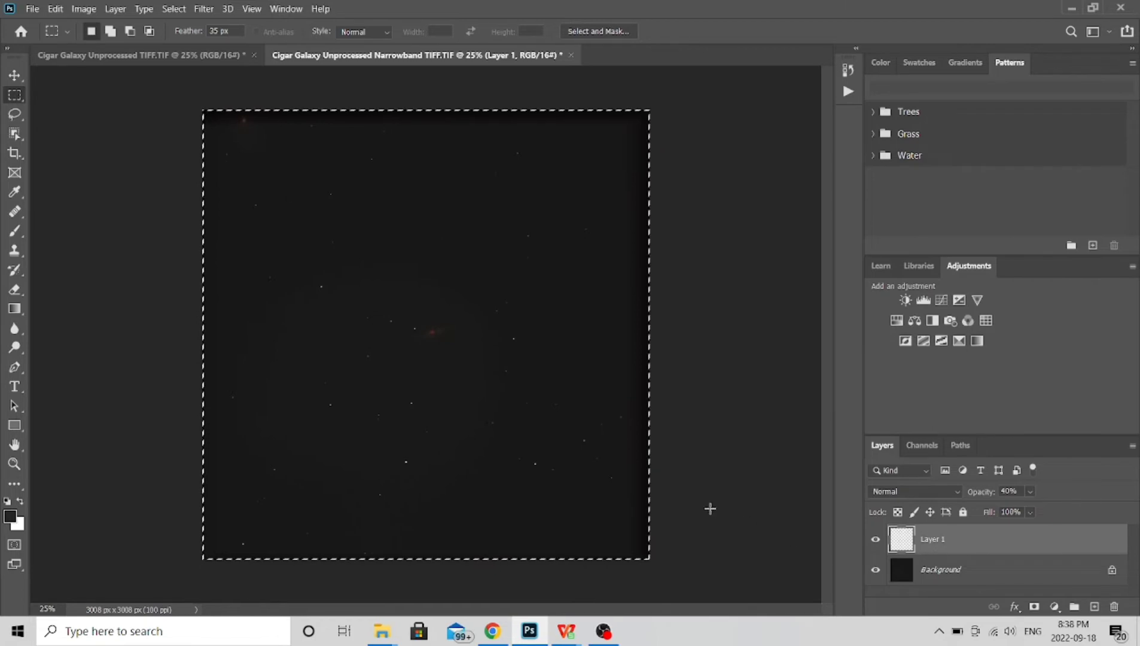
{"action": "left_click", "coordinate": [547, 468], "text": "ctrl"}
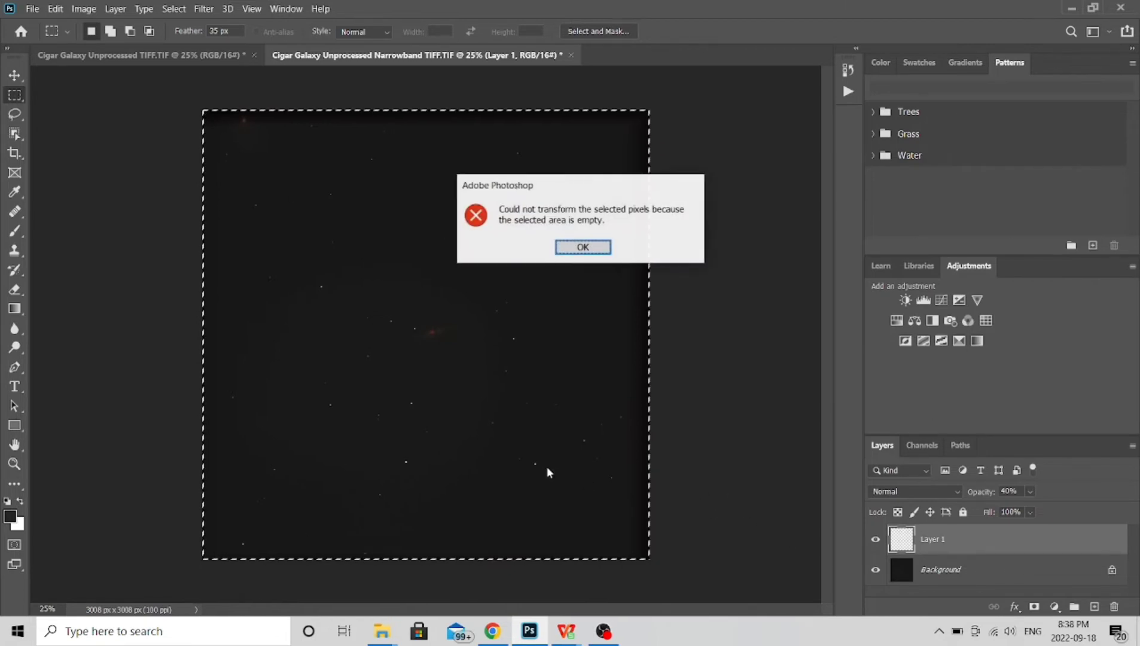
{"action": "left_click", "coordinate": [582, 248]}
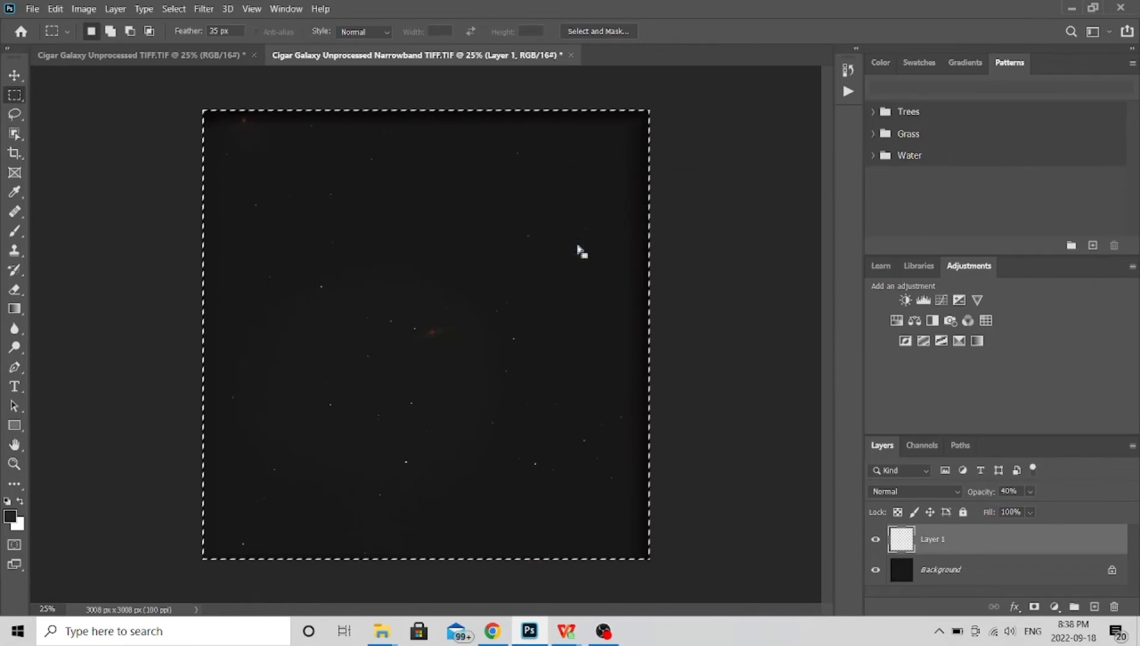
Step: Undo the Clear to bring back the broadband layer, then deselect
{"action": "left_click", "coordinate": [55, 8]}
{"action": "left_click", "coordinate": [65, 22]}
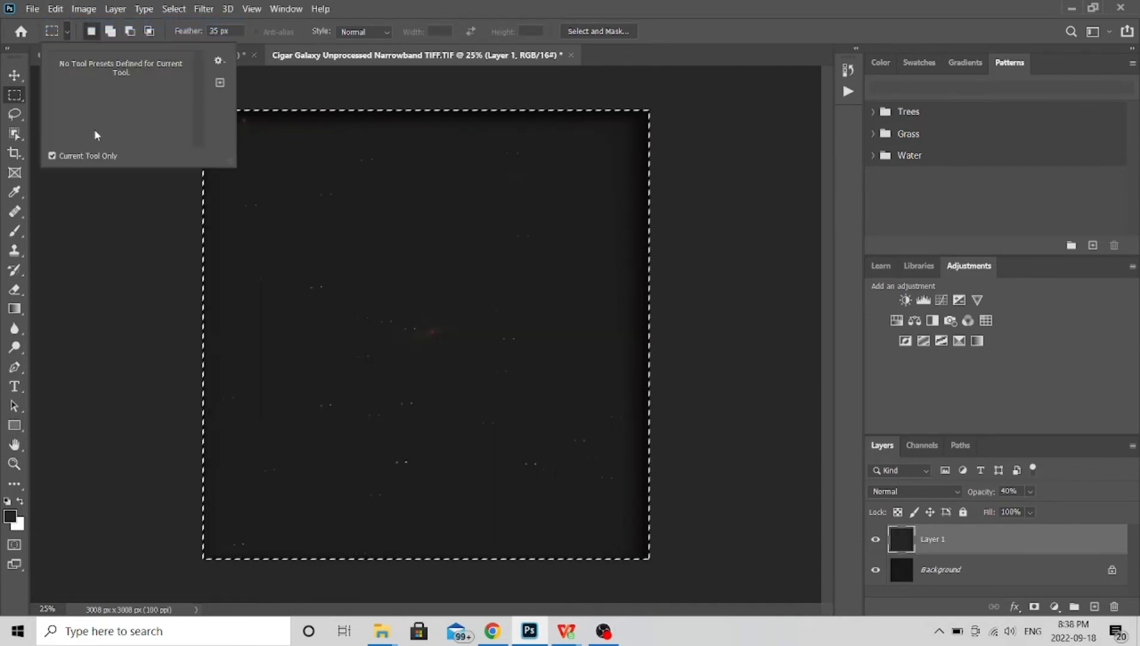
{"action": "left_click", "coordinate": [122, 333]}
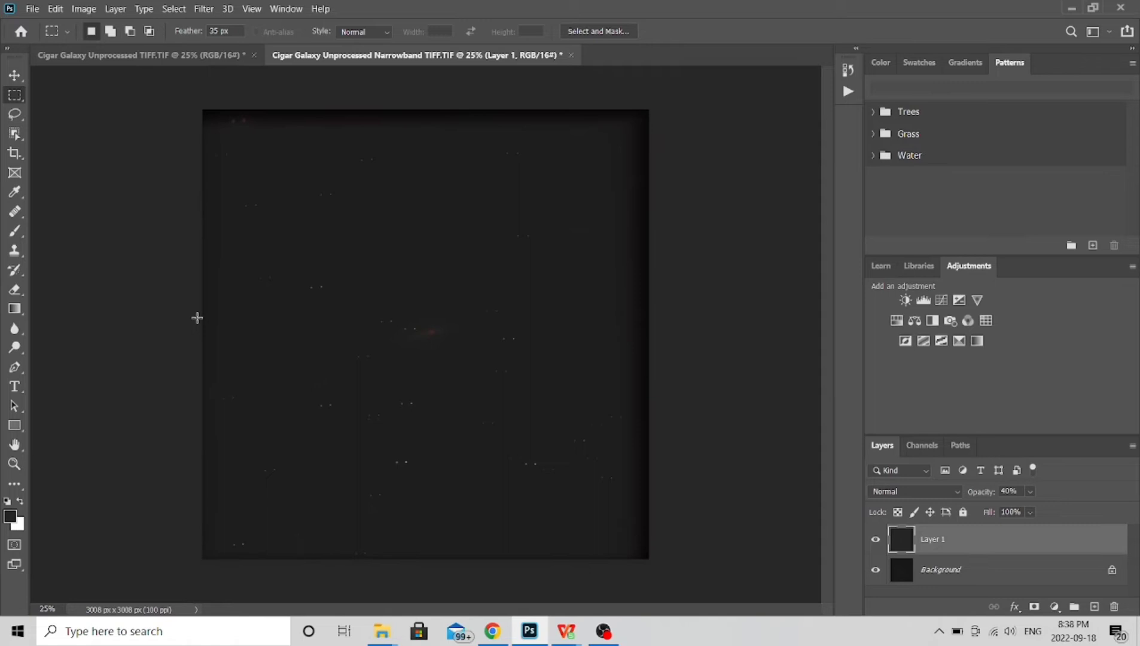
Step: Nudge the broadband layer slightly right with arrow keys to align stars, and commit the transform
{"action": "key", "text": "ctrl+a"}
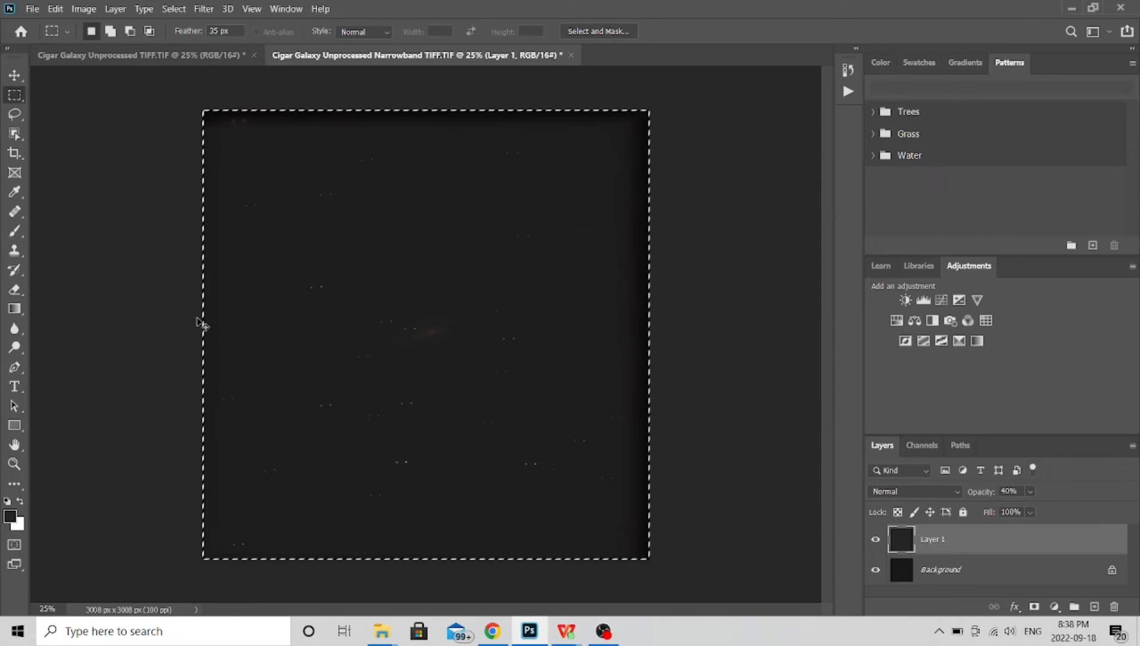
{"action": "key", "text": "ctrl+t"}
{"action": "key", "text": "Left"}
{"action": "key", "text": "Left"}
{"action": "key", "text": "Left"}
{"action": "key", "text": "Left"}
{"action": "key", "text": "Left"}
{"action": "key", "text": "Left"}
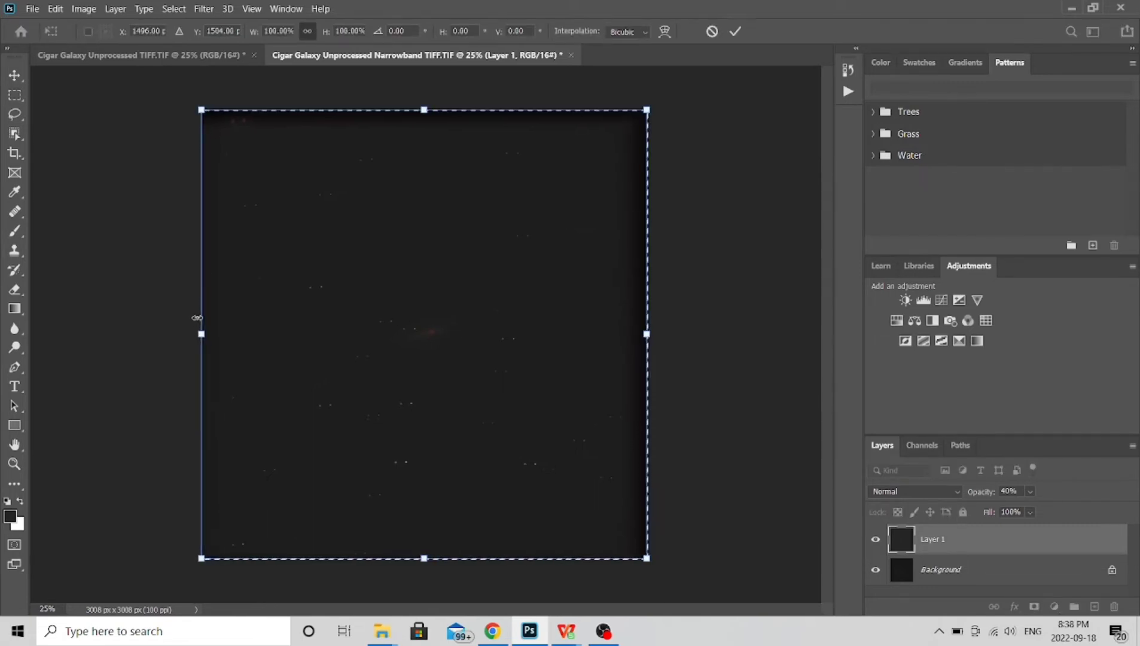
{"action": "key", "text": "Left"}
{"action": "key", "text": "Left"}
{"action": "key", "text": "Left"}
{"action": "key", "text": "Left"}
{"action": "key", "text": "Left"}
{"action": "key", "text": "Left"}
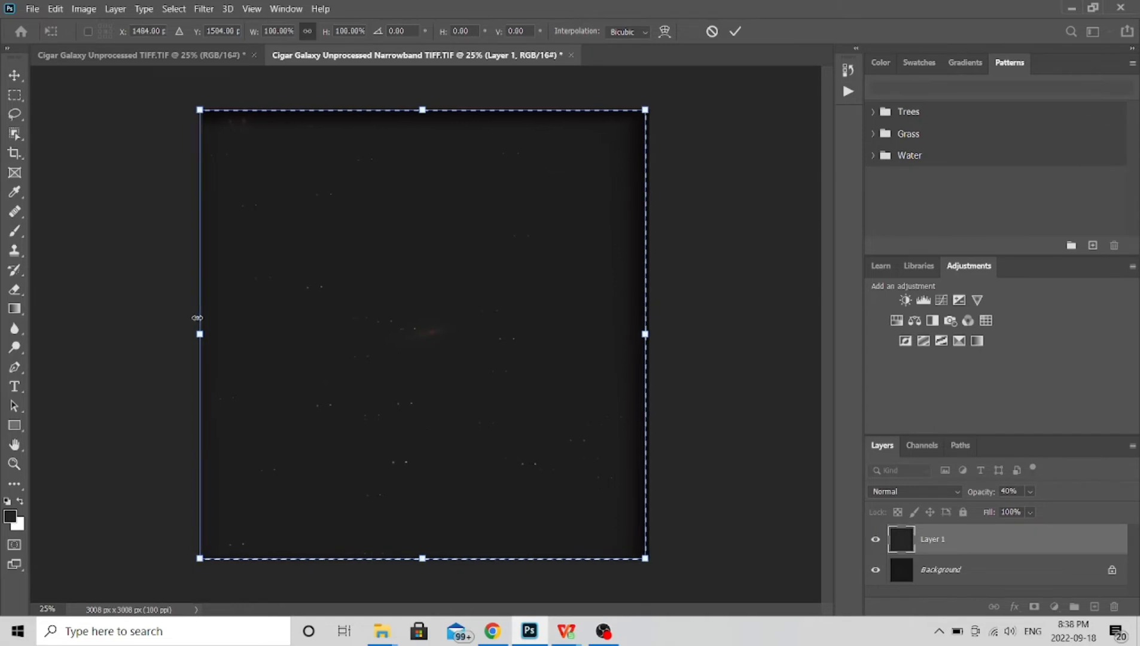
{"action": "key", "text": "shift+Right"}
{"action": "key", "text": "shift+Right"}
{"action": "key", "text": "shift+Right"}
{"action": "key", "text": "shift+Right"}
{"action": "key", "text": "Right"}
{"action": "key", "text": "Right"}
{"action": "key", "text": "Right"}
{"action": "key", "text": "Right"}
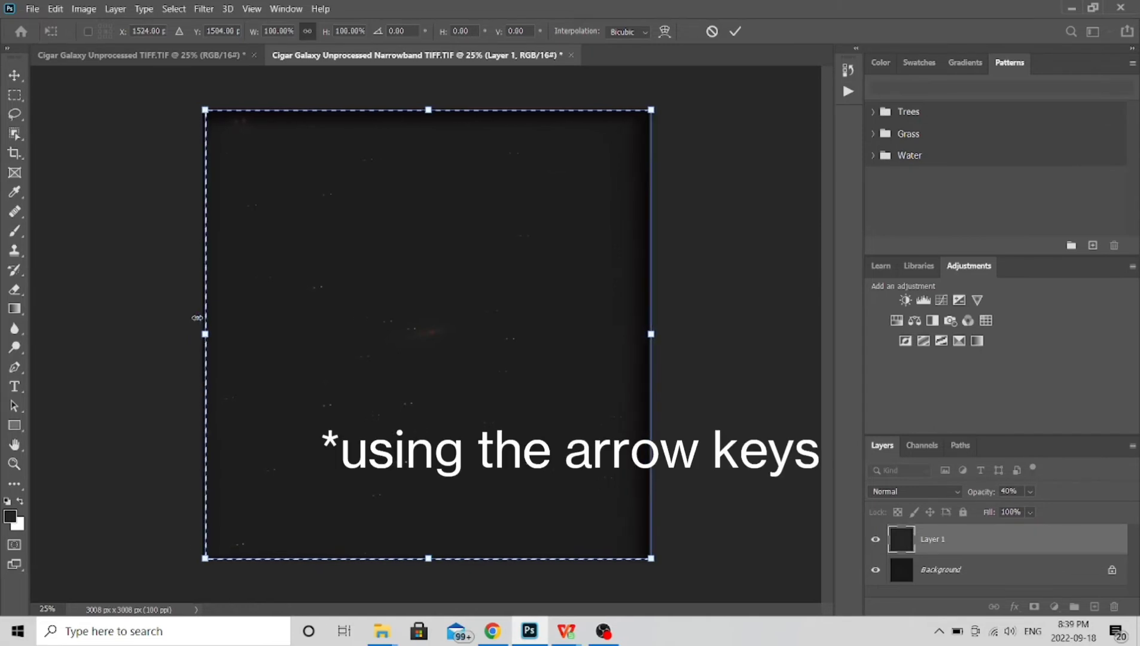
{"action": "key", "text": "shift+Right"}
{"action": "key", "text": "shift+Right"}
{"action": "key", "text": "Right"}
{"action": "key", "text": "Right"}
{"action": "key", "text": "Right"}
{"action": "key", "text": "Right"}
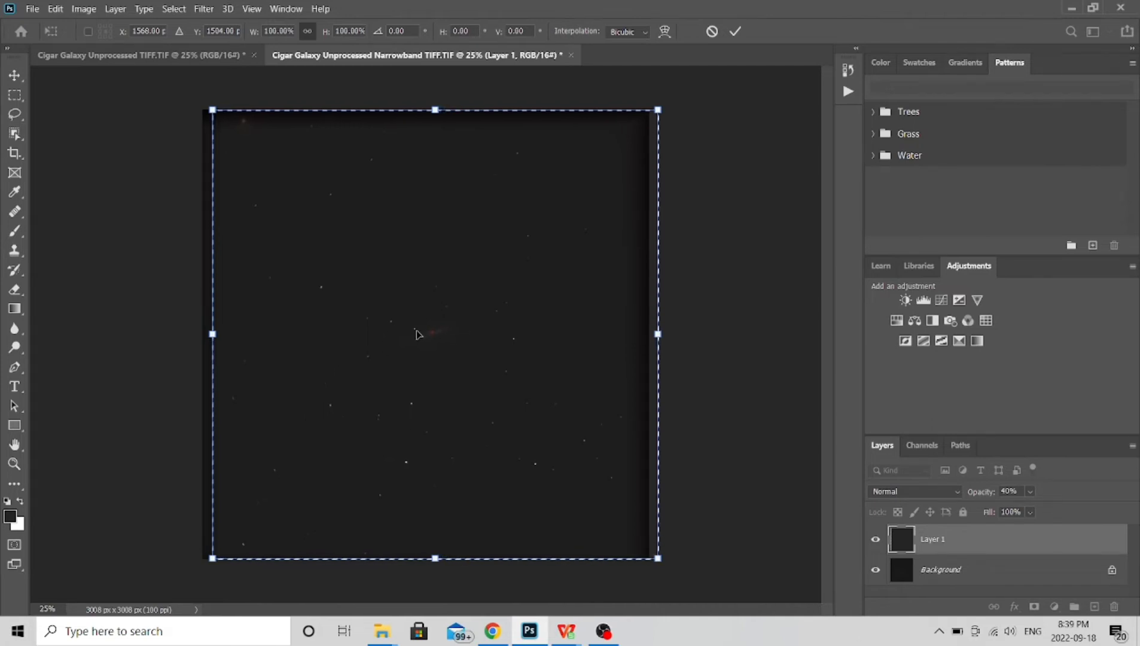
{"action": "left_click", "coordinate": [15, 95]}
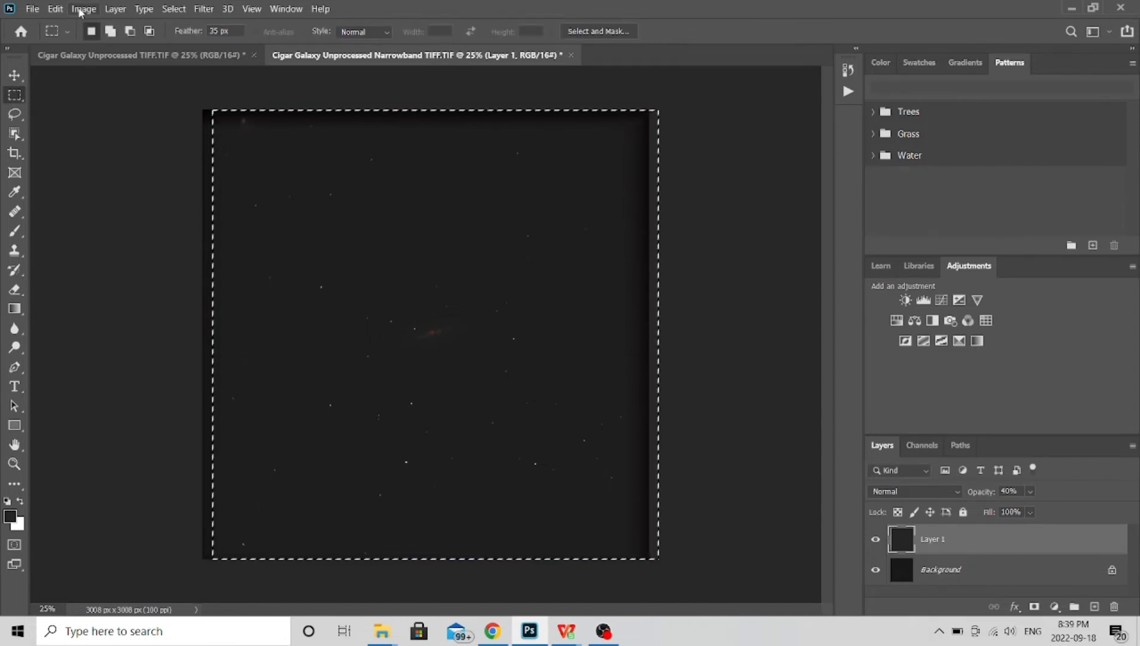
{"action": "left_click", "coordinate": [114, 9]}
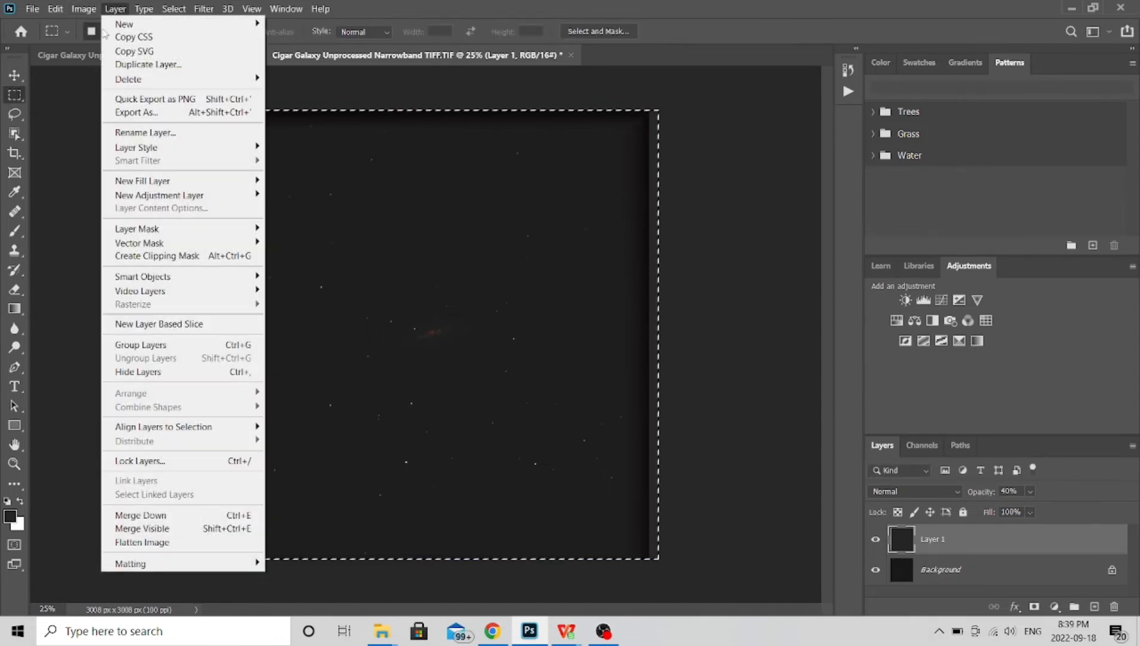
Step: Flatten all layers into a single Background layer
{"action": "left_click", "coordinate": [142, 542]}
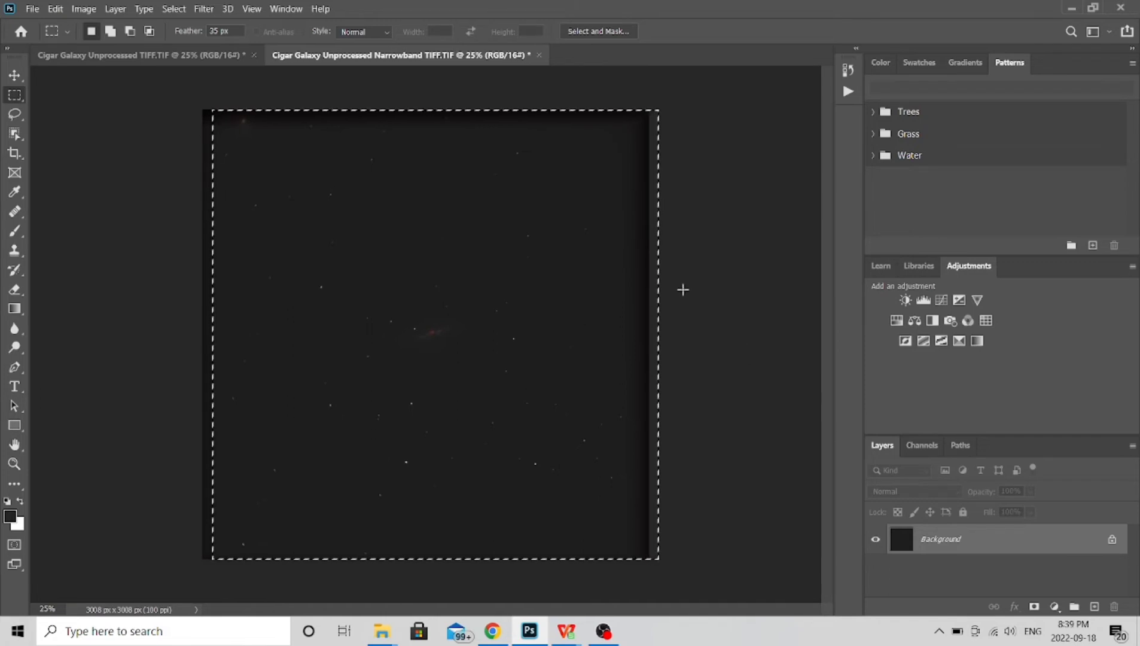
{"action": "left_click", "coordinate": [14, 154]}
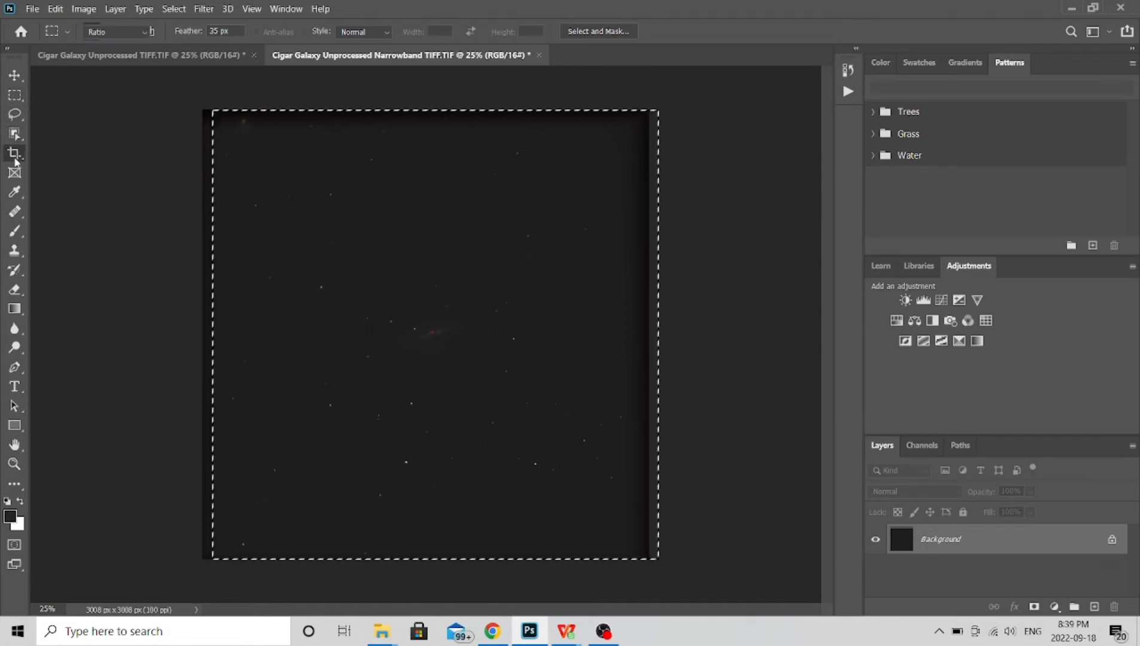
Step: Pull all four crop edges inward and commit the crop at 1849 × 1472 px
{"action": "left_click_drag", "start_coordinate": [436, 110], "coordinate": [430, 168]}
{"action": "left_click_drag", "start_coordinate": [445, 502], "coordinate": [444, 446]}
{"action": "left_click_drag", "start_coordinate": [652, 339], "coordinate": [607, 326]}
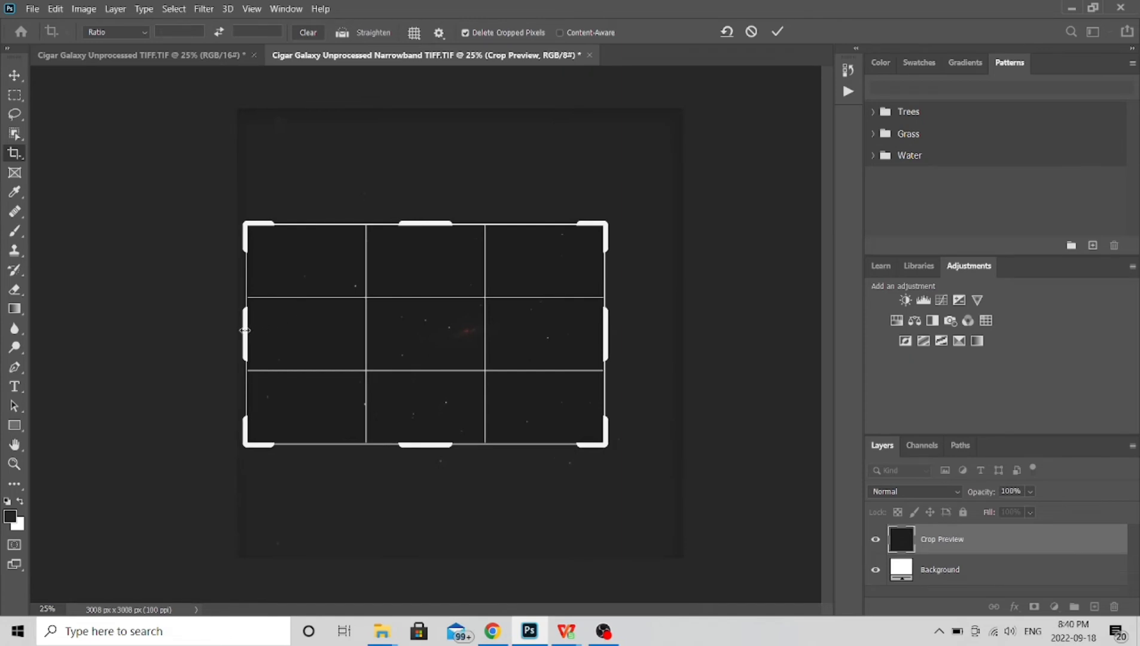
{"action": "left_click_drag", "start_coordinate": [245, 330], "coordinate": [286, 329]}
{"action": "key", "text": "Return"}
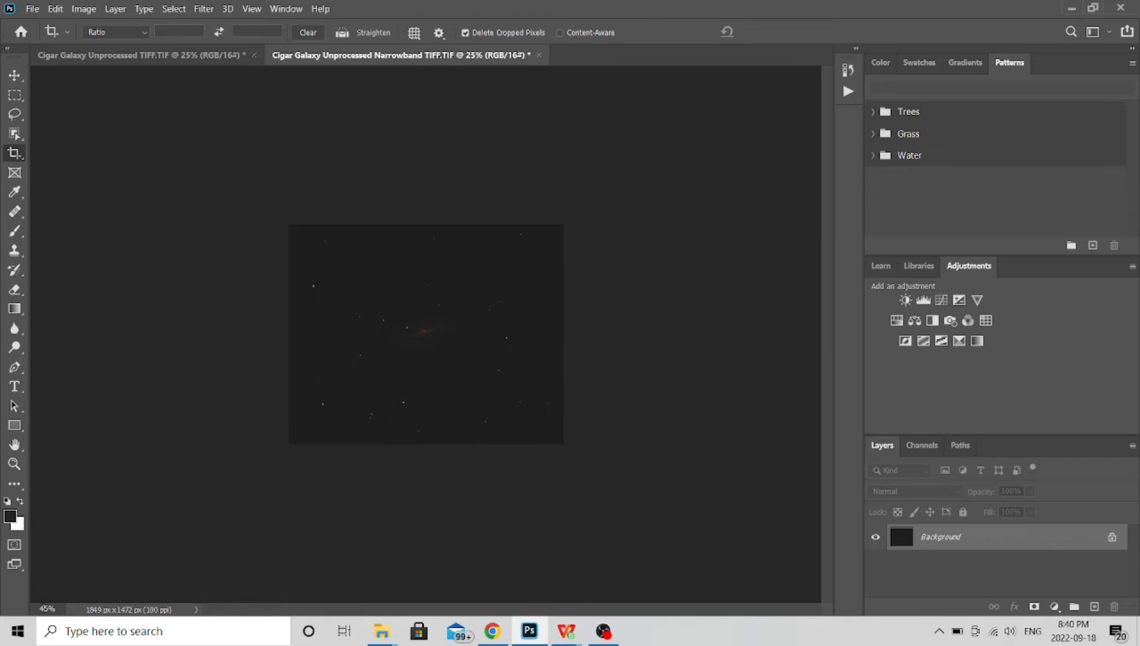
{"action": "key", "text": "Return"}
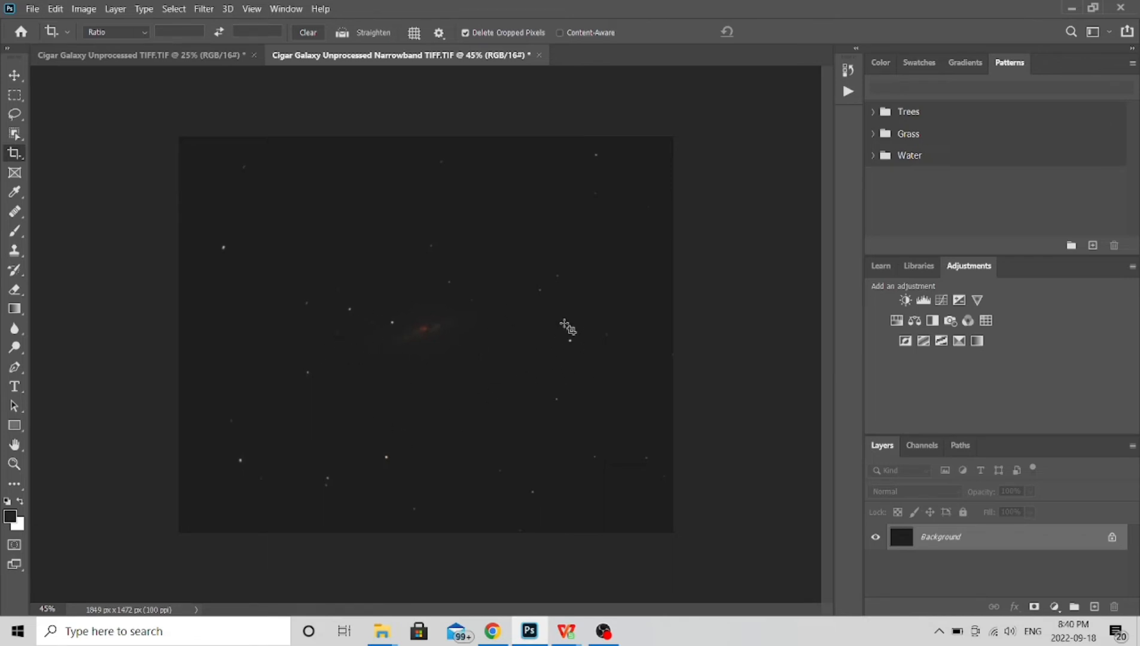
Step: Brighten the image by bending the Curves line upward
{"action": "left_click", "coordinate": [83, 9]}
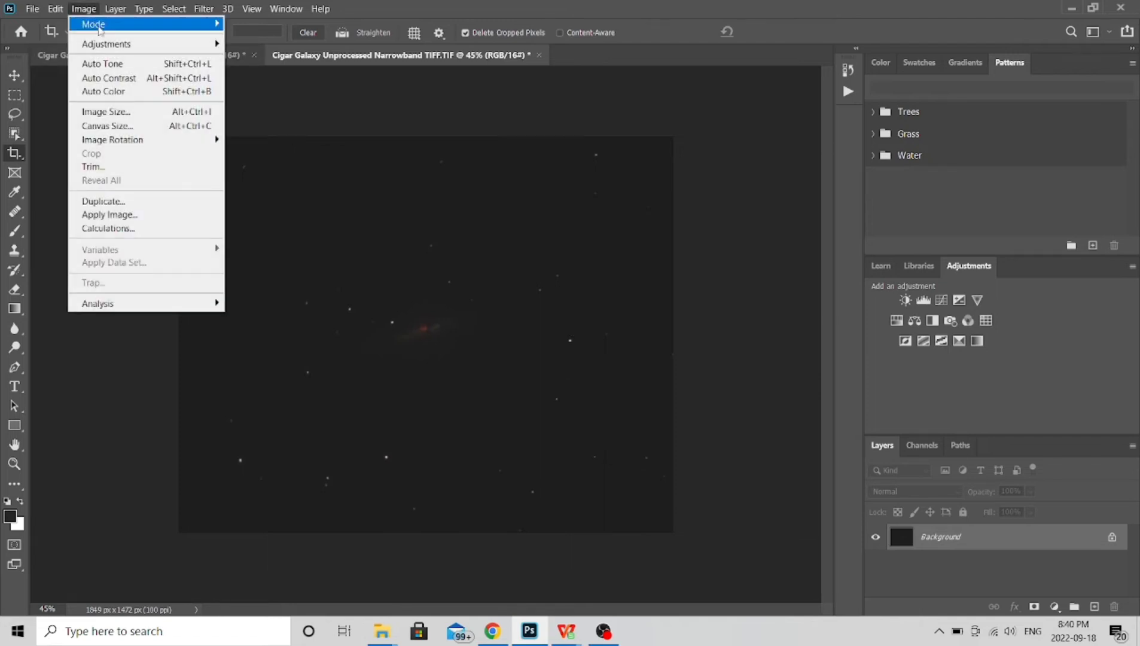
{"action": "mouse_move", "coordinate": [109, 45]}
{"action": "left_click", "coordinate": [253, 71]}
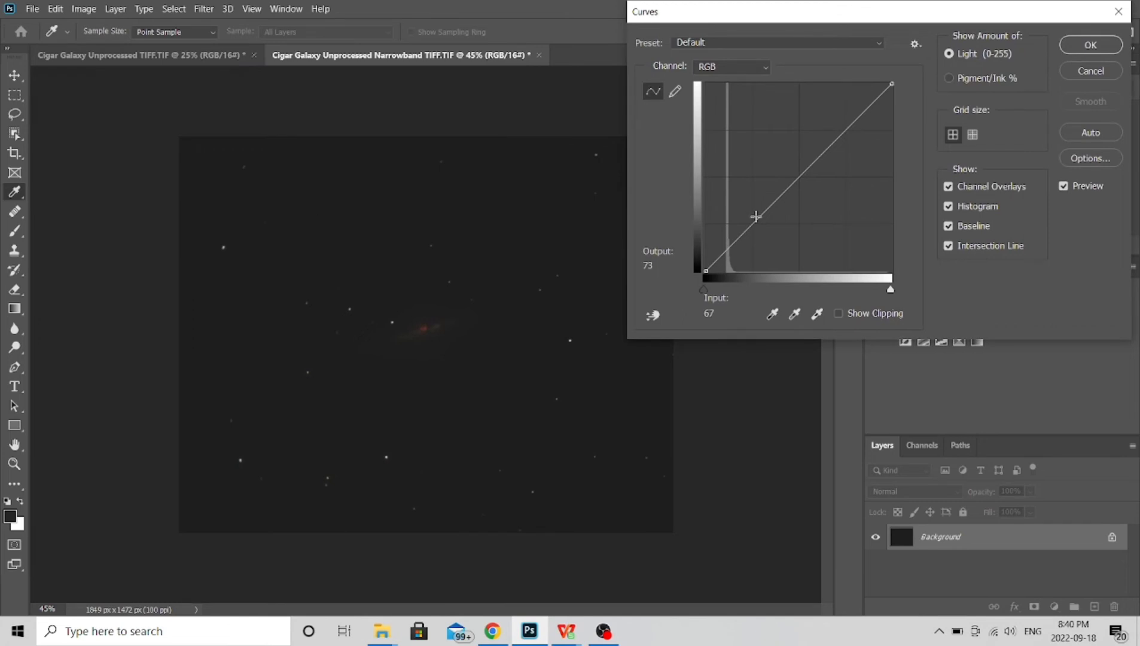
{"action": "mouse_move", "coordinate": [756, 217]}
{"action": "left_mouse_down"}
{"action": "mouse_move", "coordinate": [743, 196]}
{"action": "mouse_move", "coordinate": [750, 211]}
{"action": "left_mouse_up"}
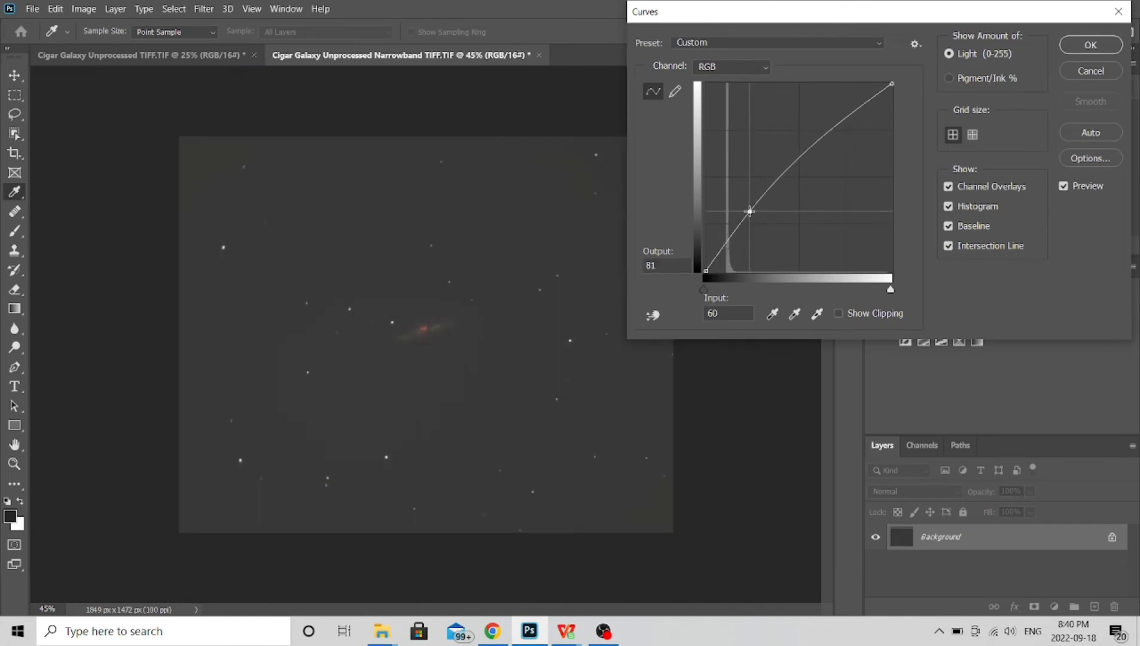
{"action": "left_click", "coordinate": [1090, 45]}
{"action": "key", "text": "c"}
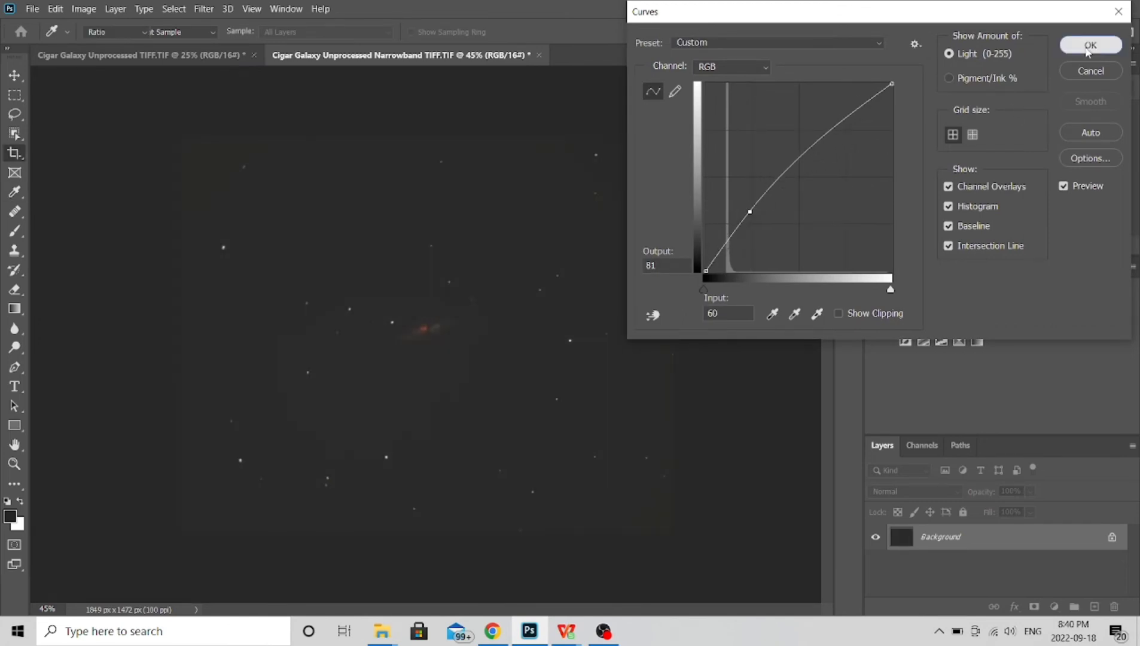
Step: Apply Levels with a black point of 34 to darken the sky
{"action": "left_click", "coordinate": [84, 9]}
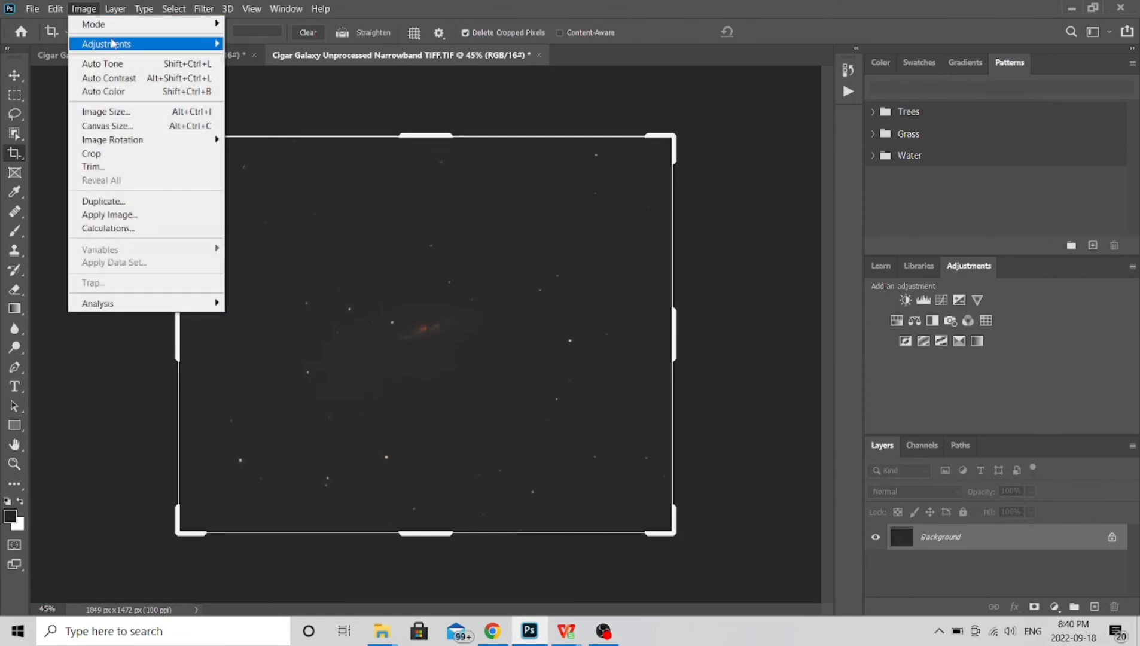
{"action": "mouse_move", "coordinate": [115, 43]}
{"action": "left_click", "coordinate": [277, 61]}
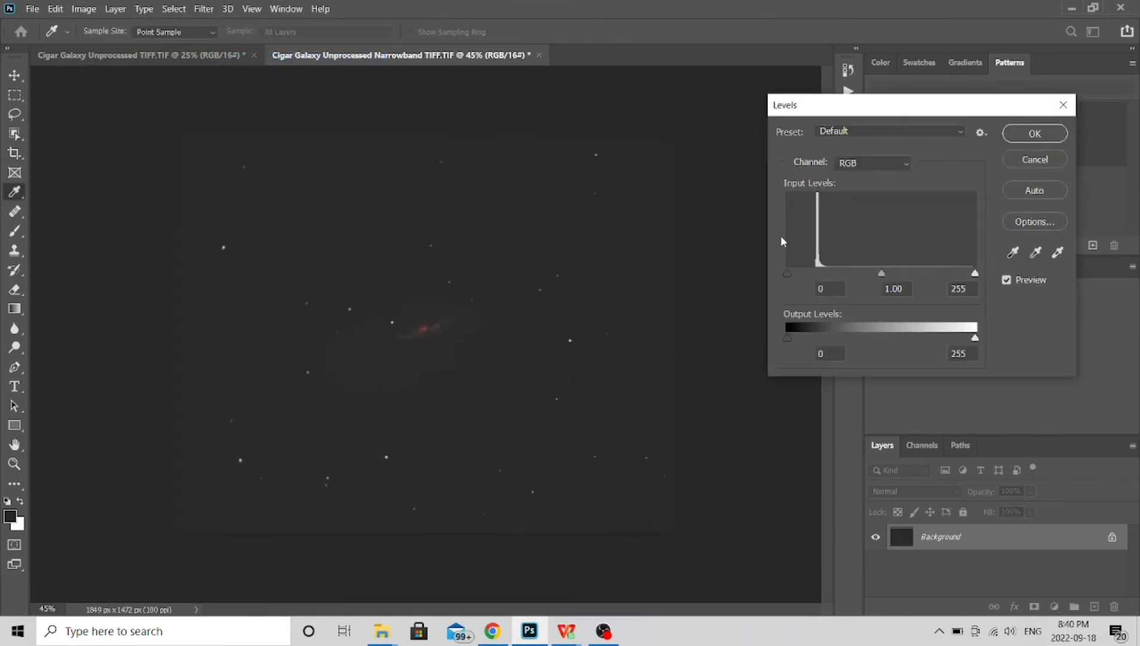
{"action": "left_click_drag", "start_coordinate": [788, 275], "coordinate": [813, 273]}
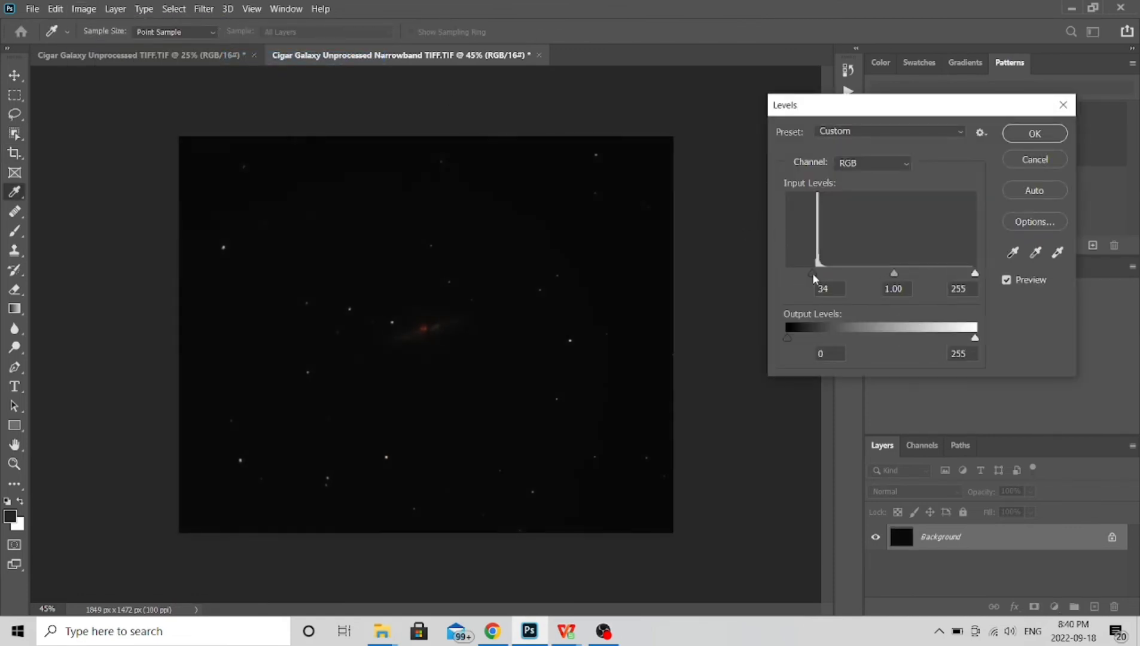
{"action": "left_click", "coordinate": [1035, 133]}
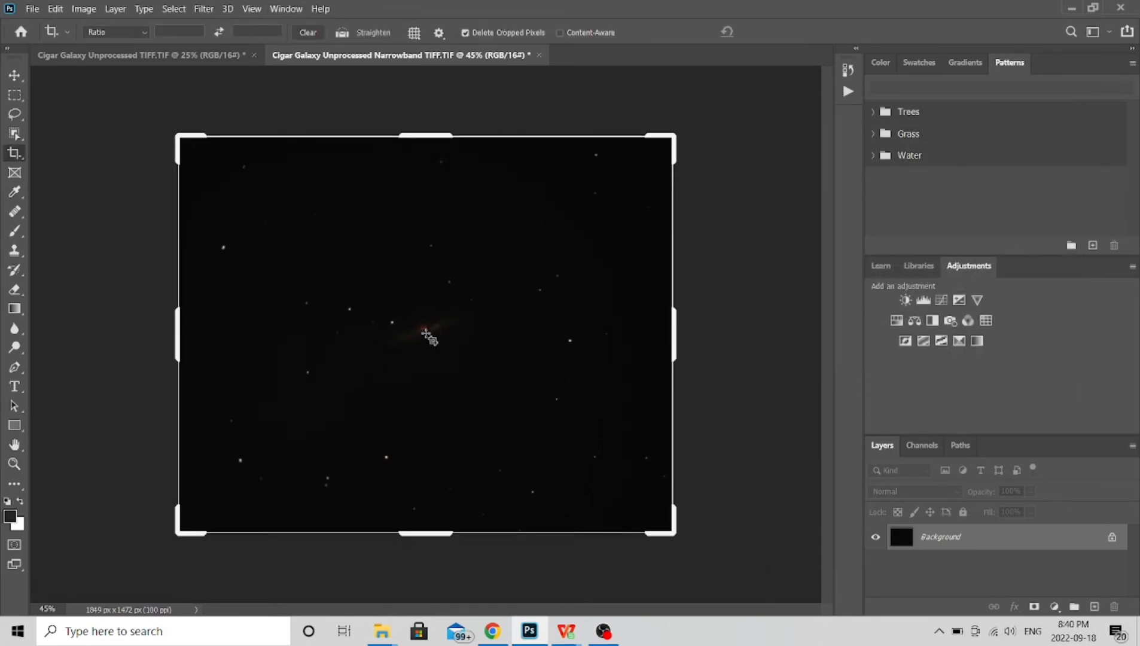
Step: Apply a stronger Curves stretch, raising a point to about Input 59 / Output 114
{"action": "left_click", "coordinate": [84, 9]}
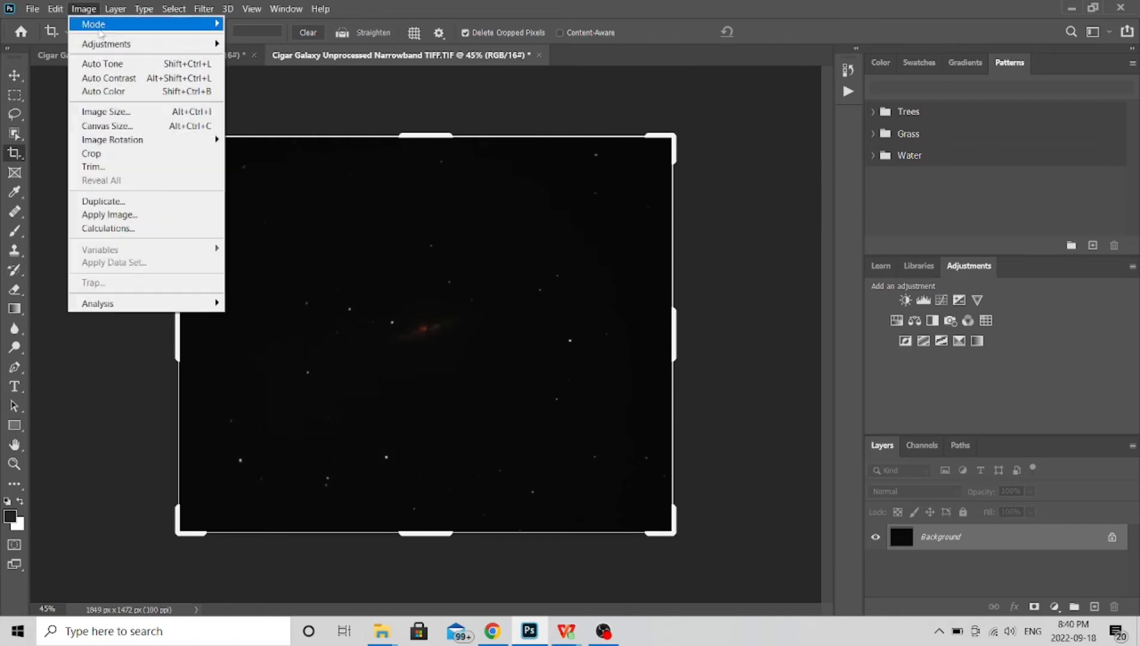
{"action": "mouse_move", "coordinate": [115, 52]}
{"action": "left_click", "coordinate": [246, 72]}
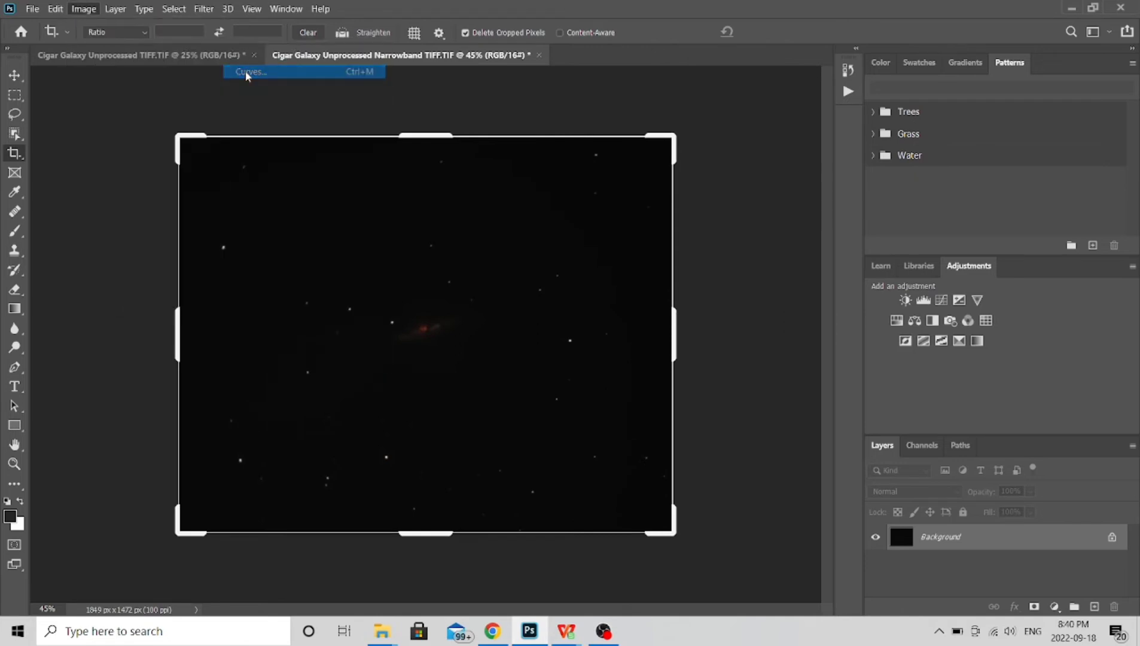
{"action": "left_click_drag", "start_coordinate": [763, 213], "coordinate": [749, 187]}
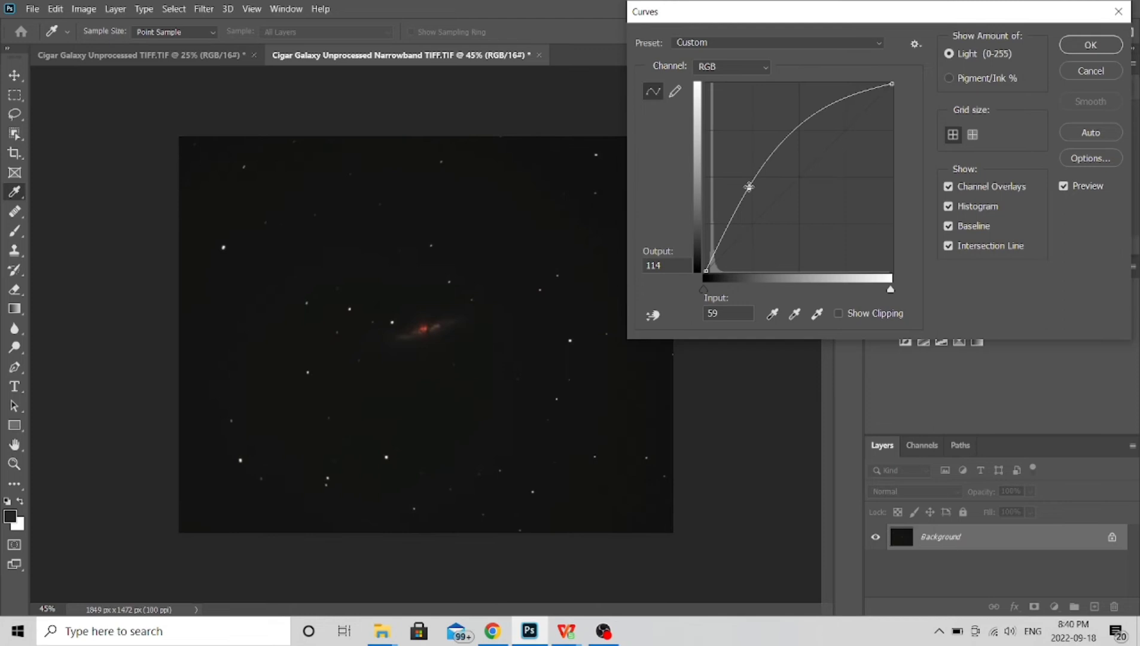
{"action": "left_click", "coordinate": [1095, 45]}
{"action": "key", "text": "c"}
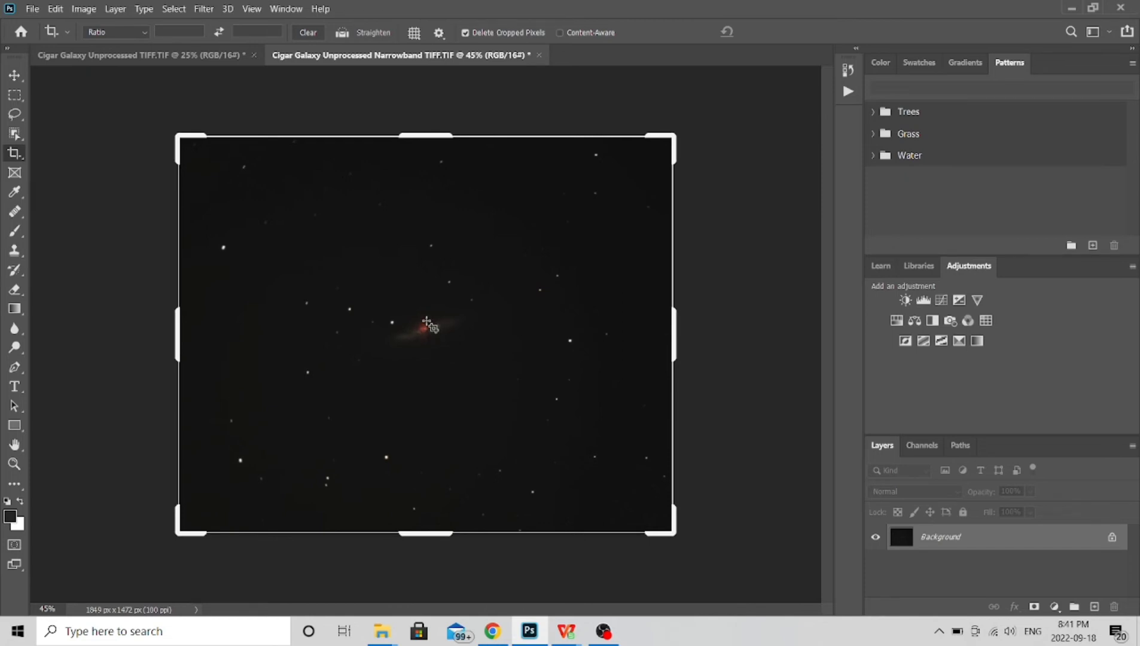
Step: Lasso around the galaxy core and invert the selection to everything but the core
{"action": "left_click", "coordinate": [15, 114]}
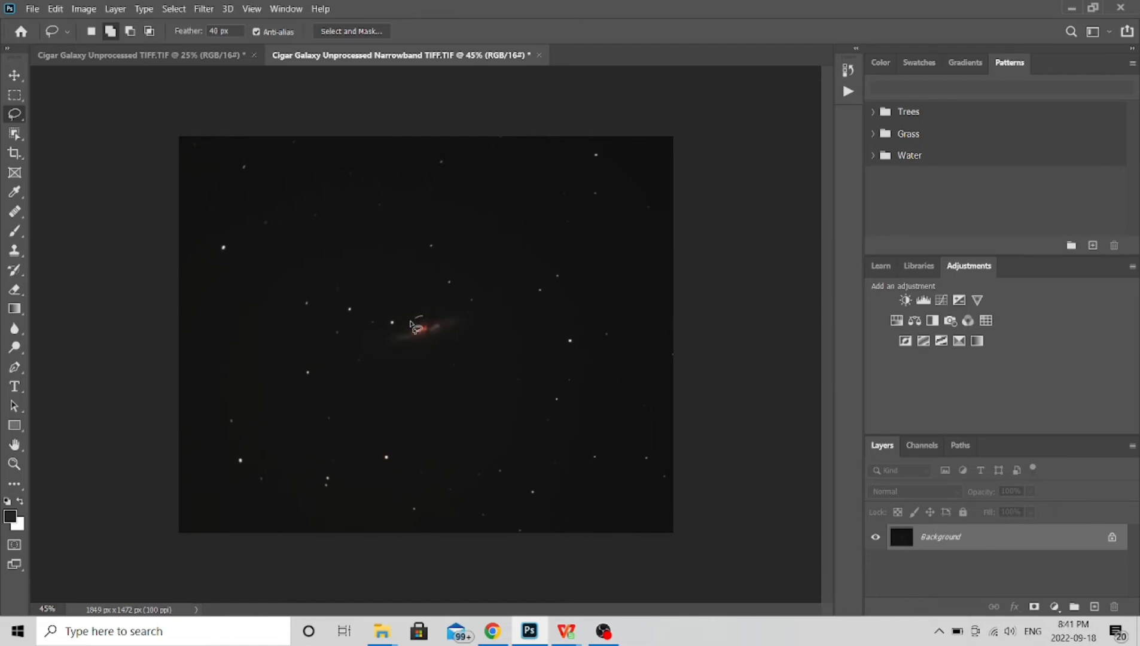
{"action": "mouse_move", "coordinate": [413, 323]}
{"action": "left_mouse_down"}
{"action": "mouse_move", "coordinate": [421, 344]}
{"action": "mouse_move", "coordinate": [442, 340]}
{"action": "left_mouse_up"}
{"action": "left_click", "coordinate": [176, 9]}
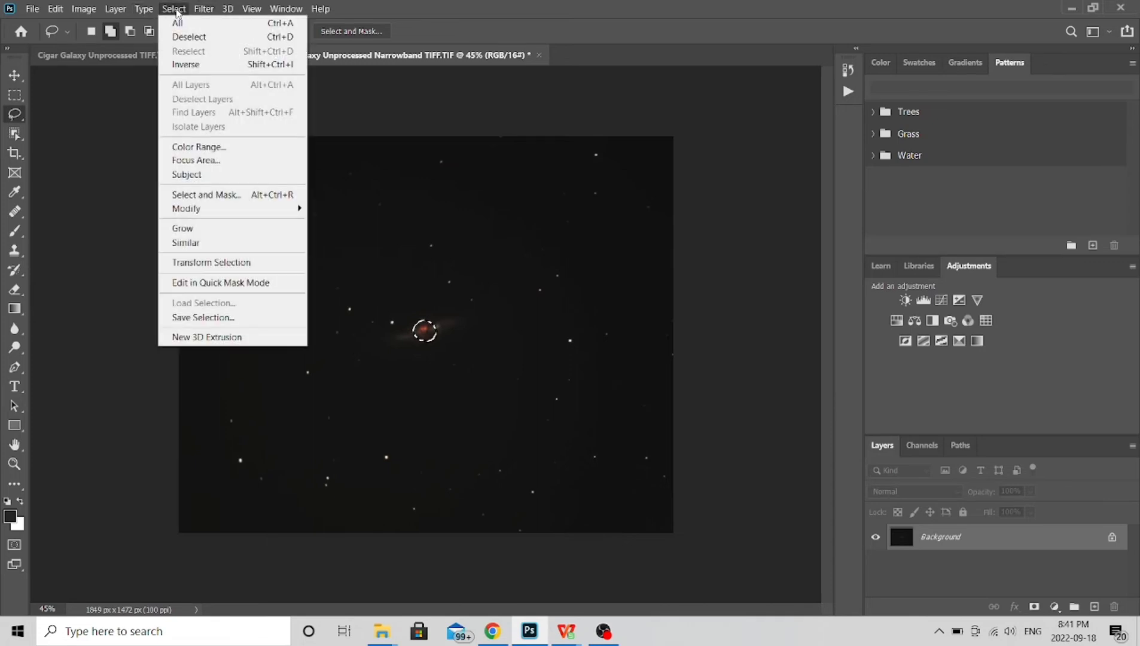
{"action": "left_click", "coordinate": [186, 65]}
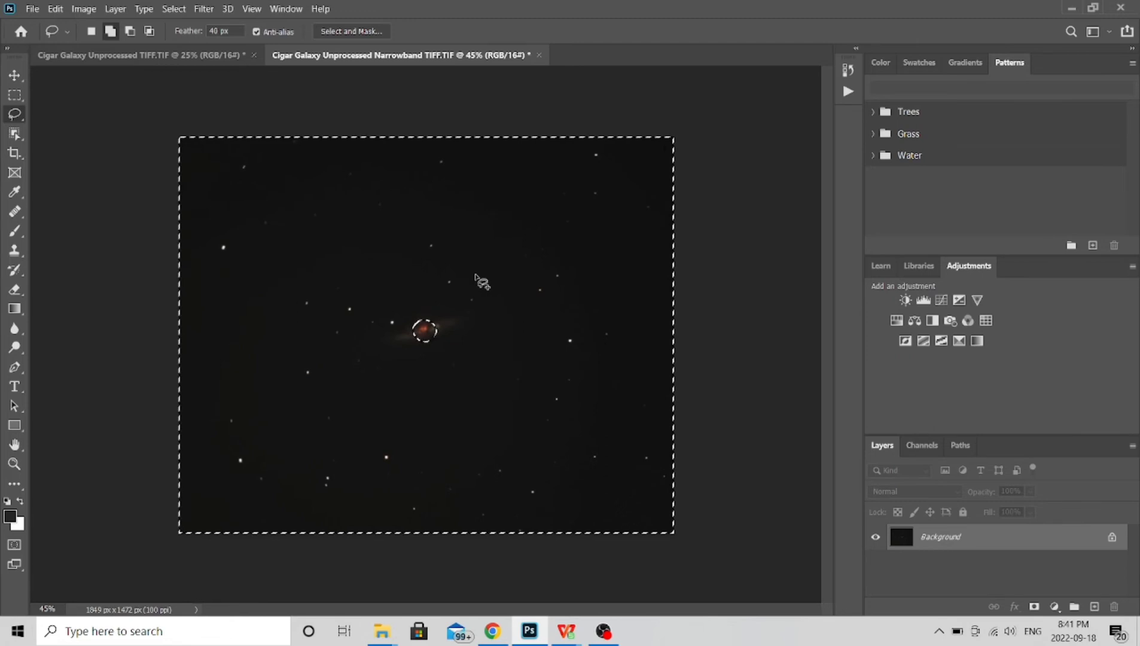
Step: Brighten the selected area with a Curves lift from input 50 to output 74
{"action": "left_click", "coordinate": [76, 8]}
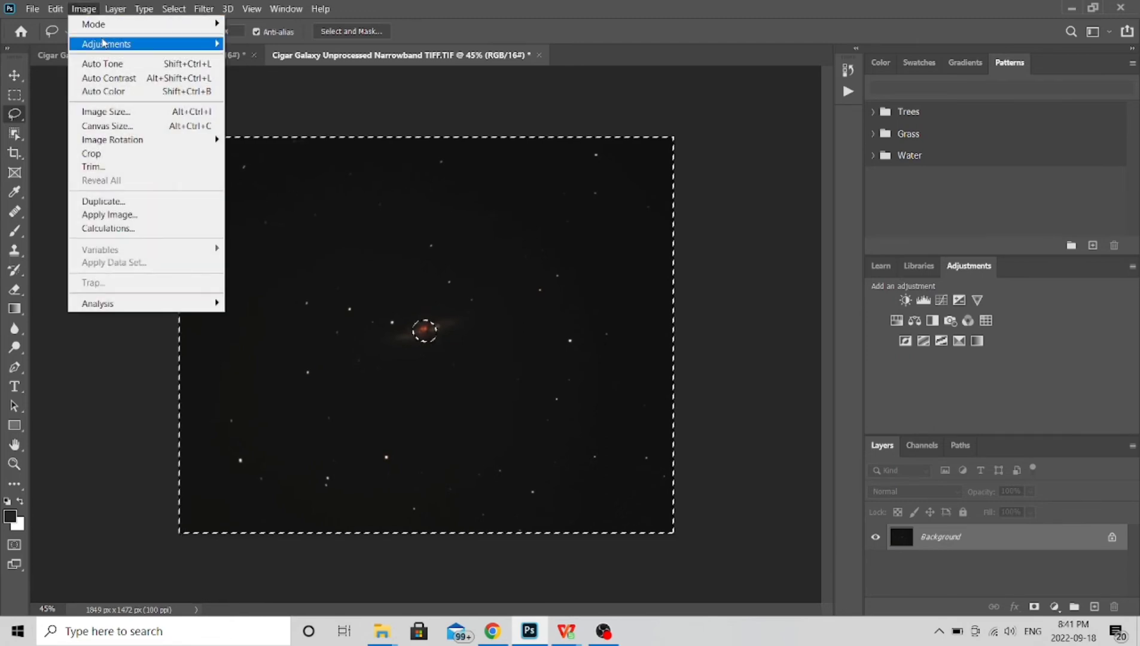
{"action": "mouse_move", "coordinate": [108, 44]}
{"action": "left_click", "coordinate": [249, 71]}
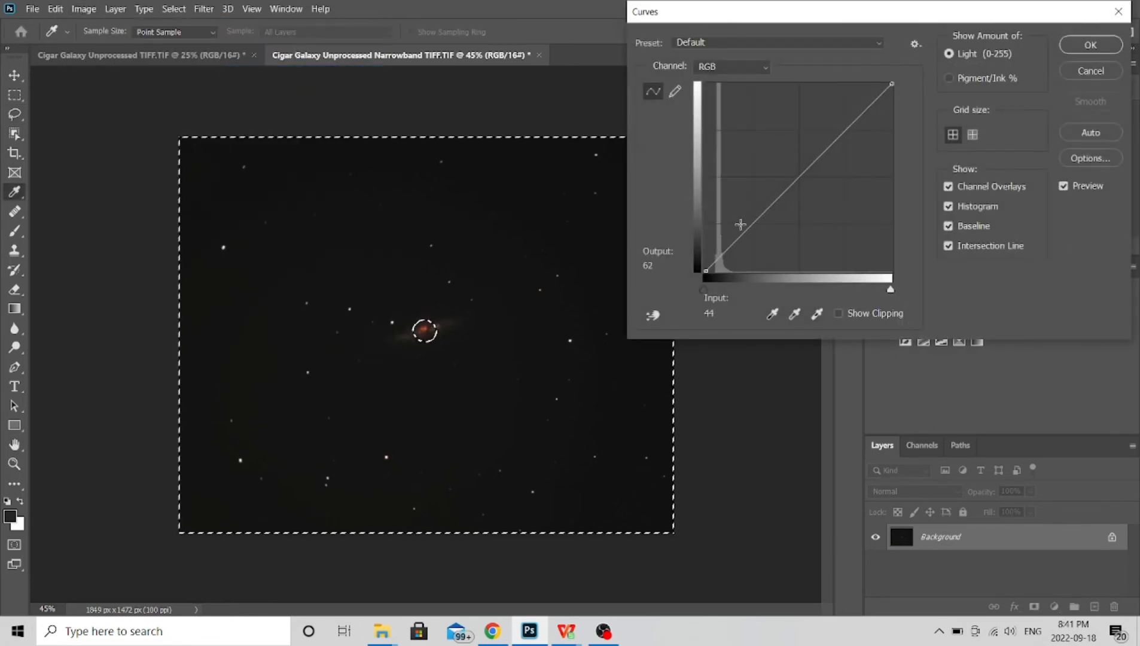
{"action": "left_click_drag", "start_coordinate": [744, 234], "coordinate": [742, 217]}
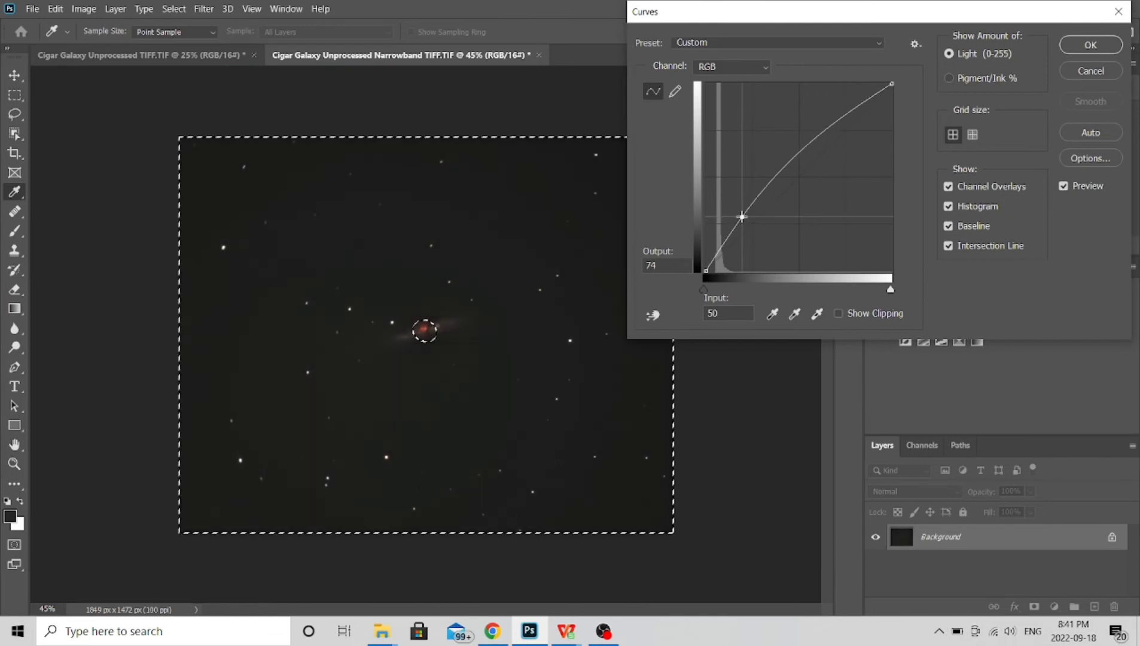
{"action": "left_click", "coordinate": [1091, 45]}
Step: Raise the Levels black point to 13 to darken the sky
{"action": "left_click", "coordinate": [84, 9]}
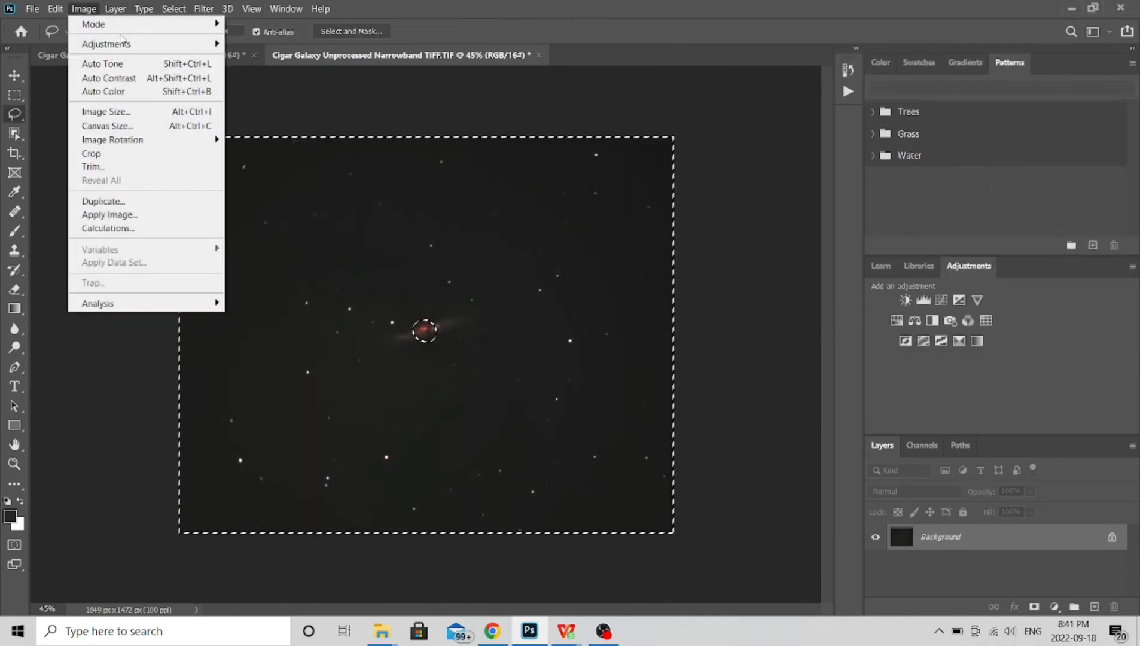
{"action": "mouse_move", "coordinate": [127, 43]}
{"action": "left_click", "coordinate": [246, 58]}
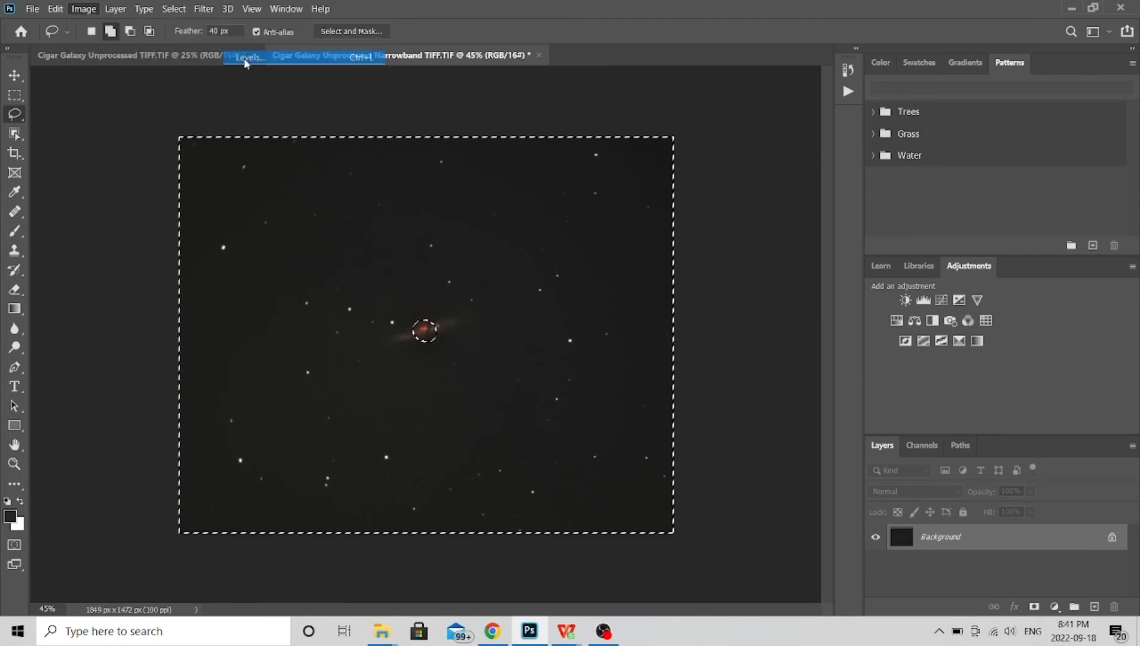
{"action": "left_click_drag", "start_coordinate": [789, 273], "coordinate": [795, 273]}
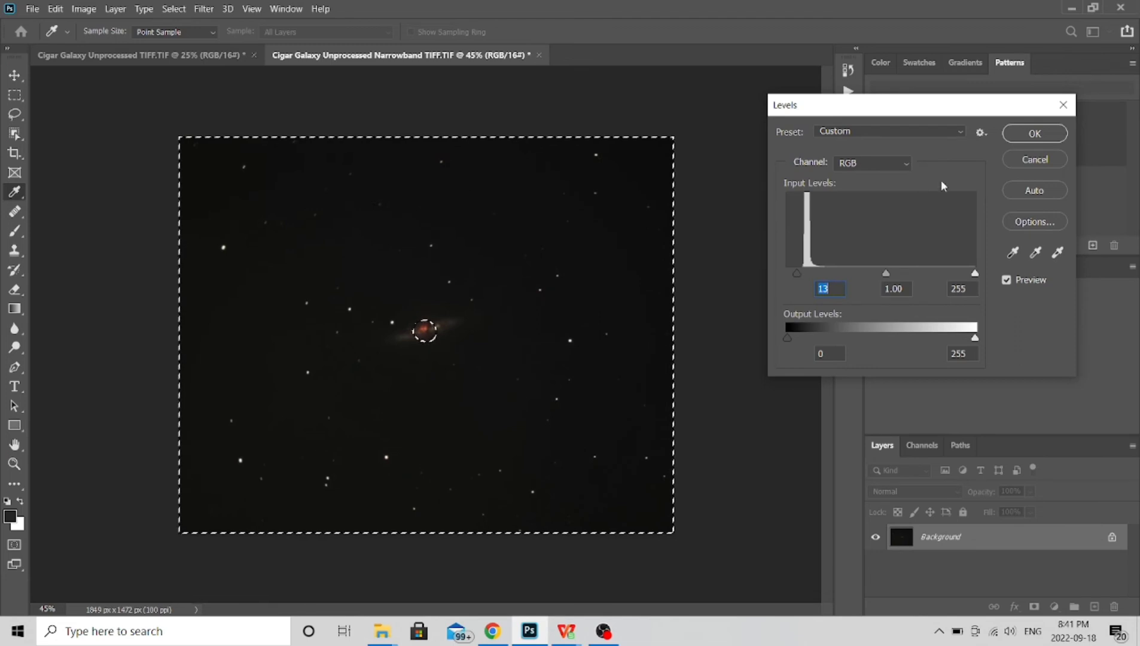
Step: Apply the Levels adjustment with black point 13, darkening the sky around the core
{"action": "left_click", "coordinate": [1045, 137]}
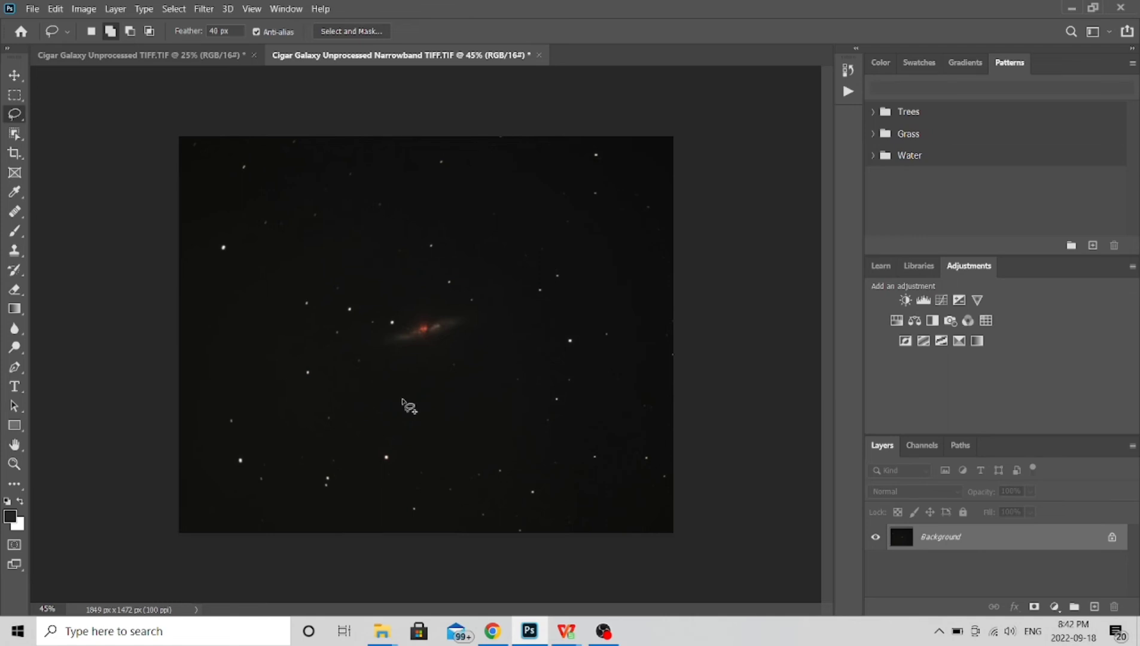
{"action": "left_click", "coordinate": [115, 9]}
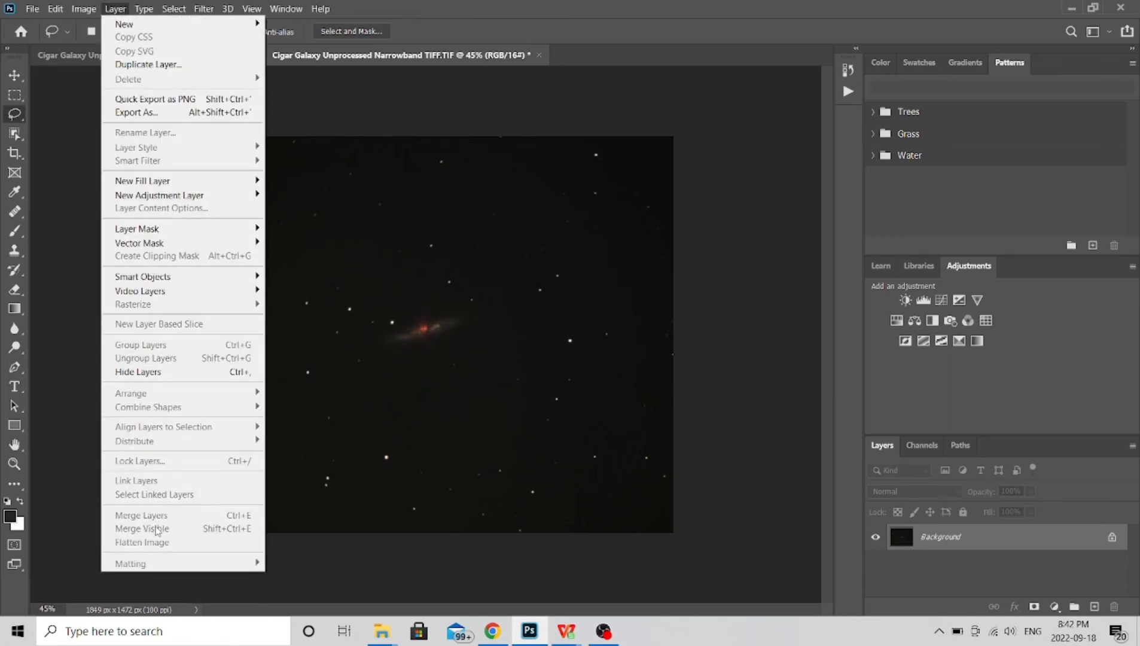
{"action": "left_click", "coordinate": [61, 441]}
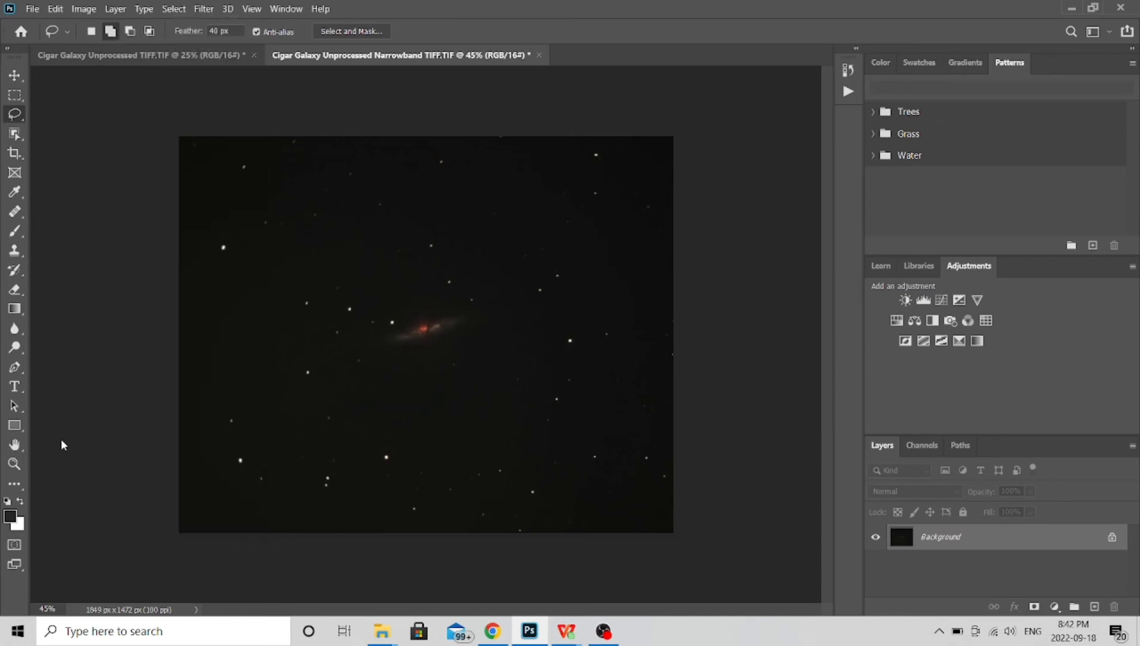